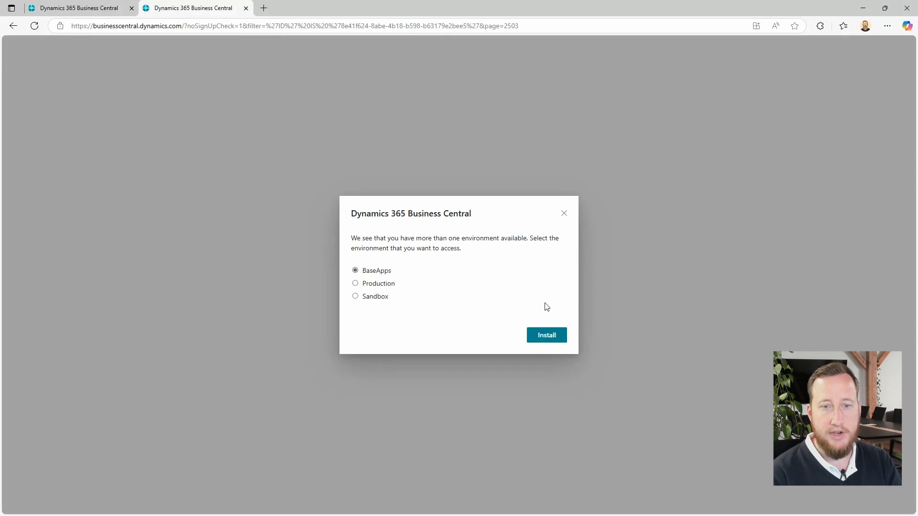
- Install the extension in the Sandbox environment with English (United States) as its language and close the installation dialog
left_click(373, 301)
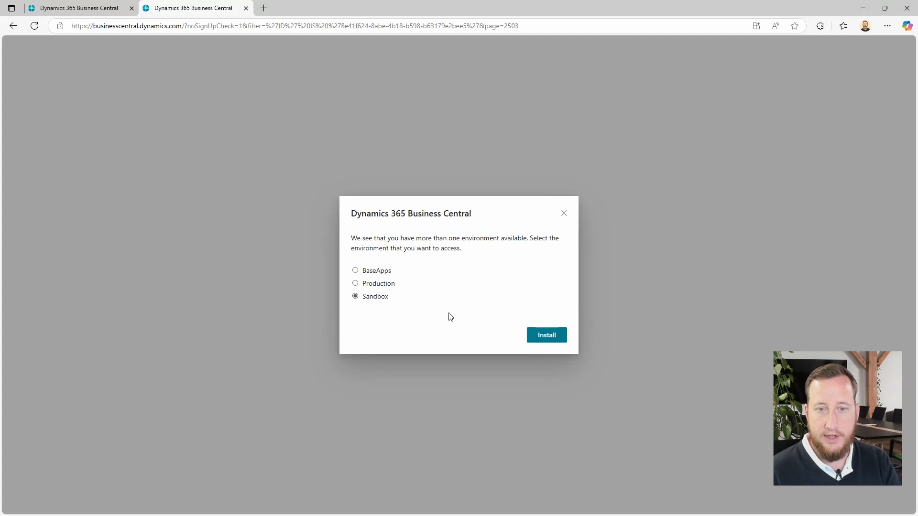
left_click(542, 338)
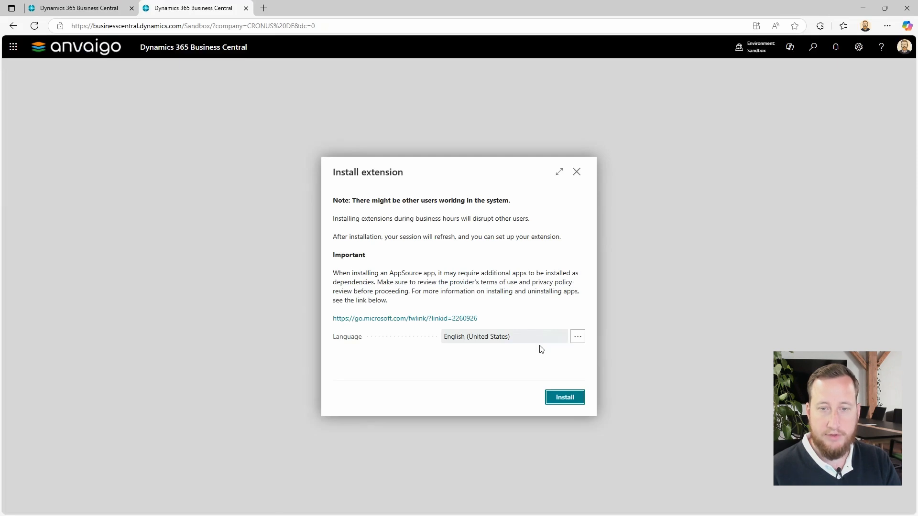
left_click(564, 398)
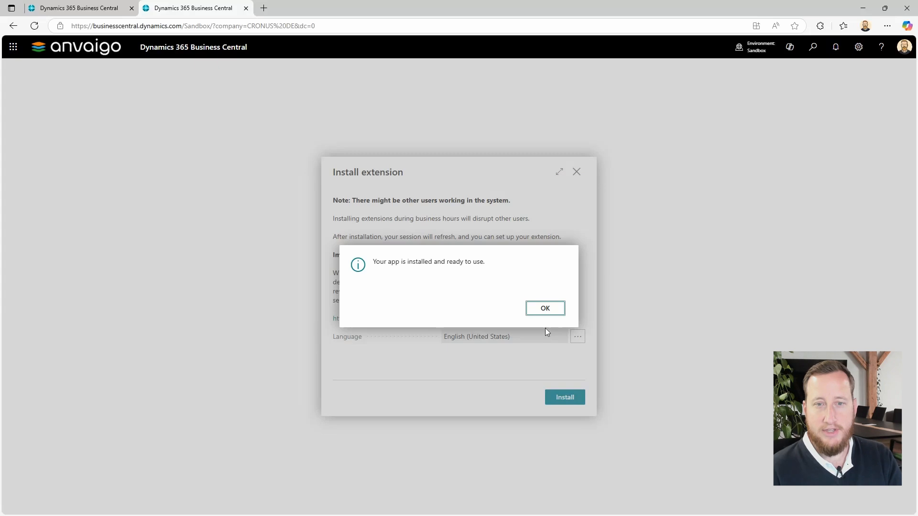
left_click(554, 308)
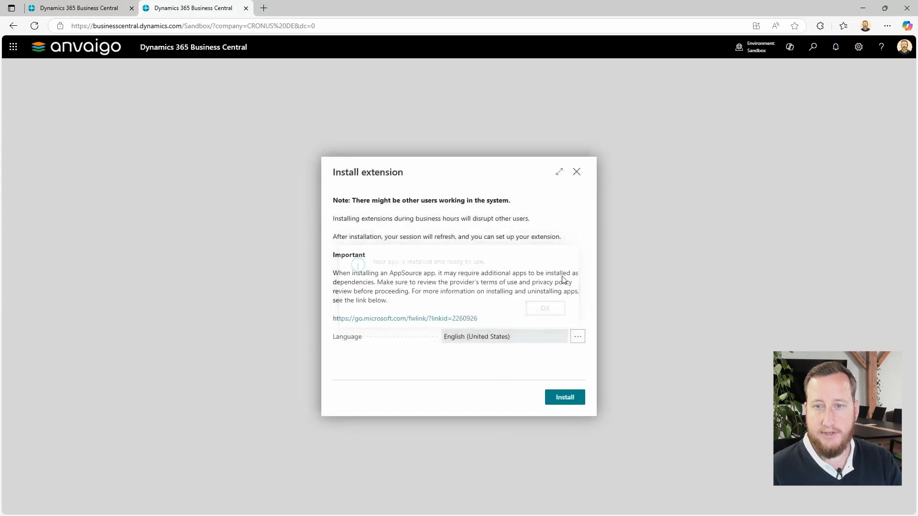
left_click(577, 172)
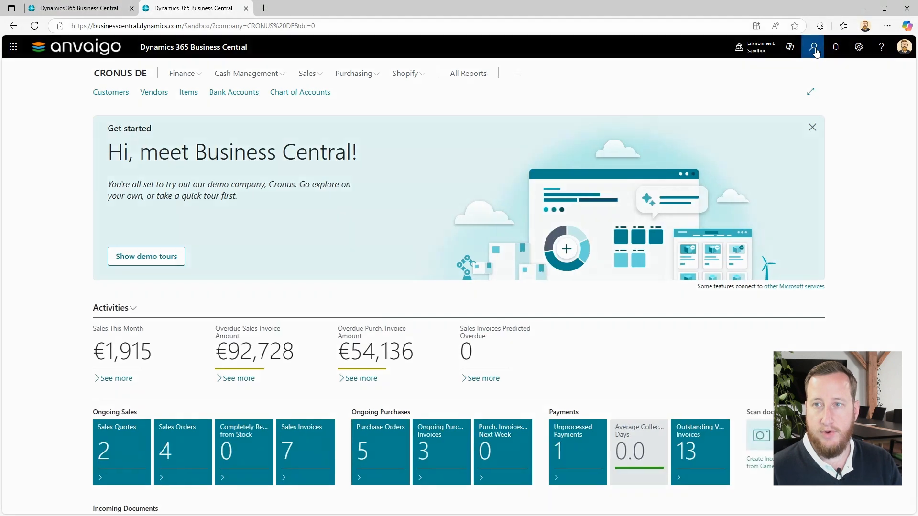
- Look up the Anvaigo apps in the installed extensions under Extension Management, then return to the home page
left_click(814, 50)
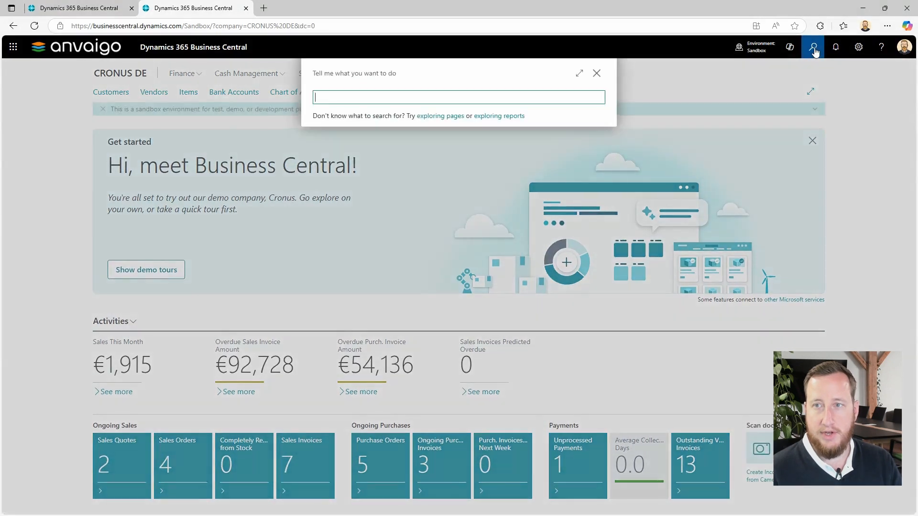
type("ex")
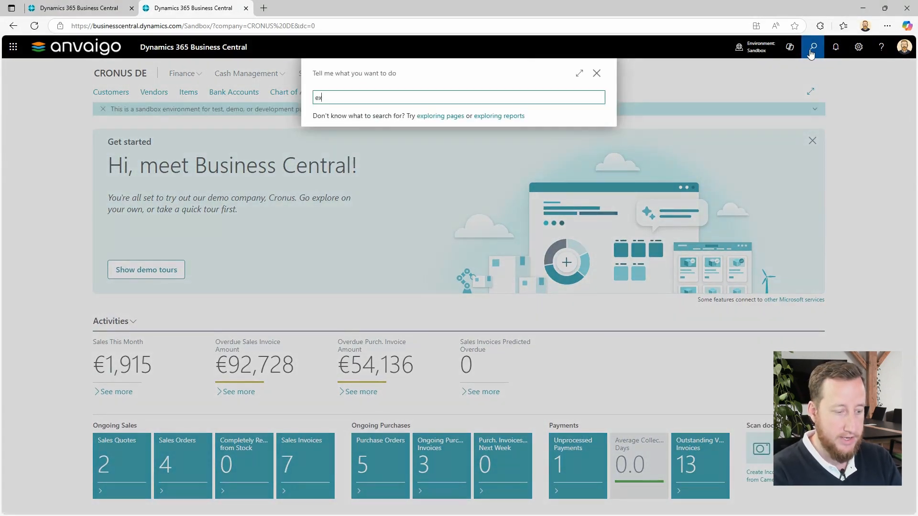
type("tensio")
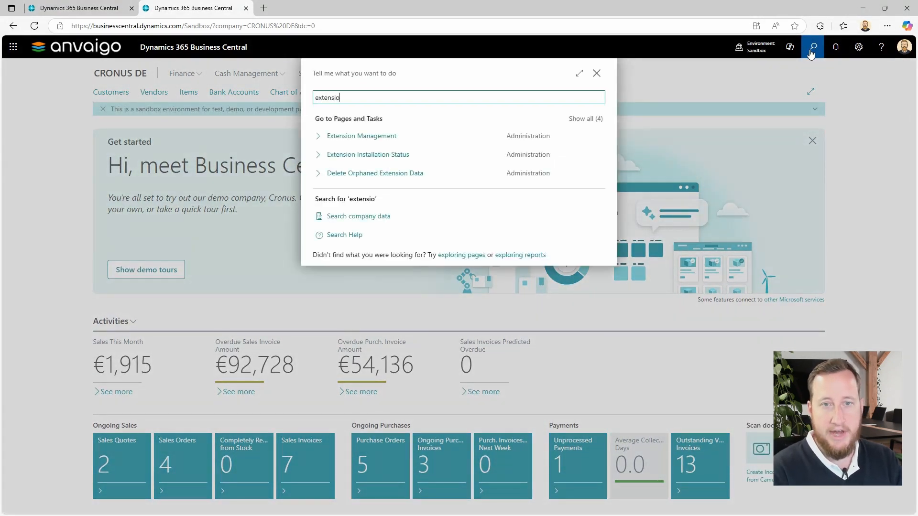
left_click(434, 137)
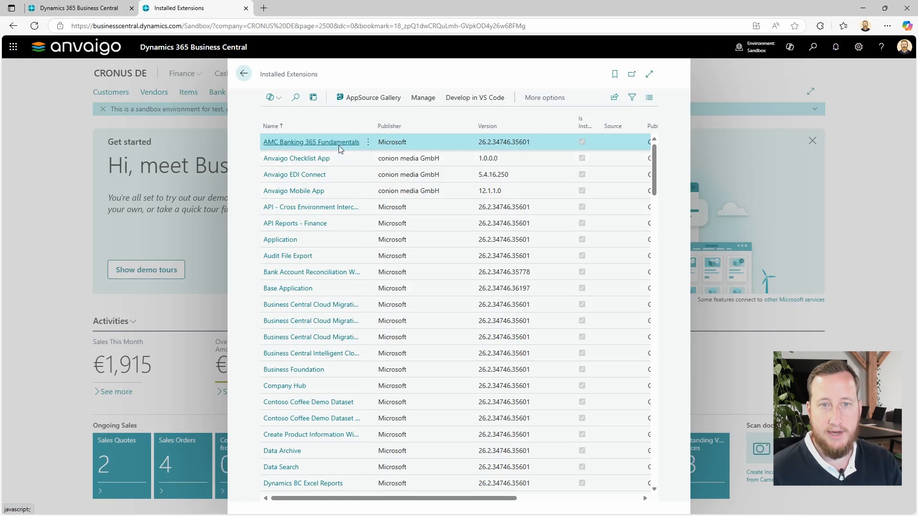
left_click(39, 27)
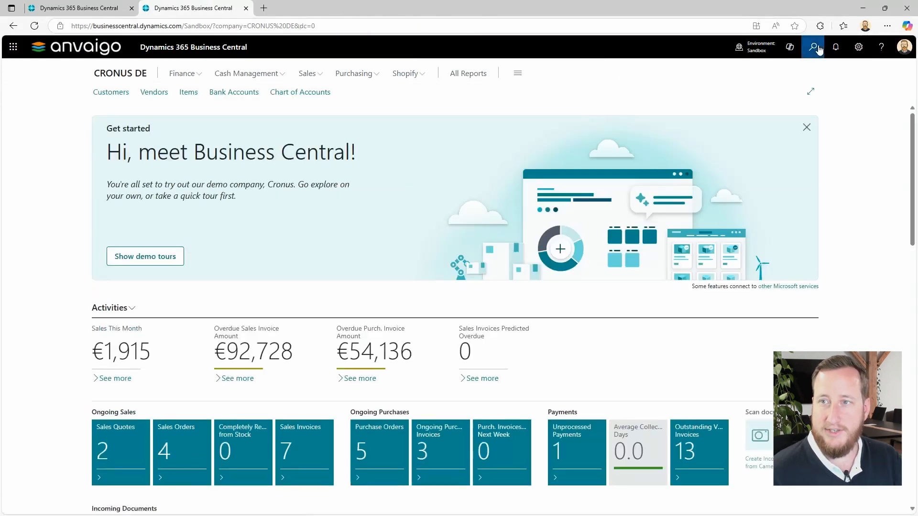
- Search for "anvaigo mobile se" and open the Anvaigo Mobile App Setup Wizard
left_click(817, 48)
type("an")
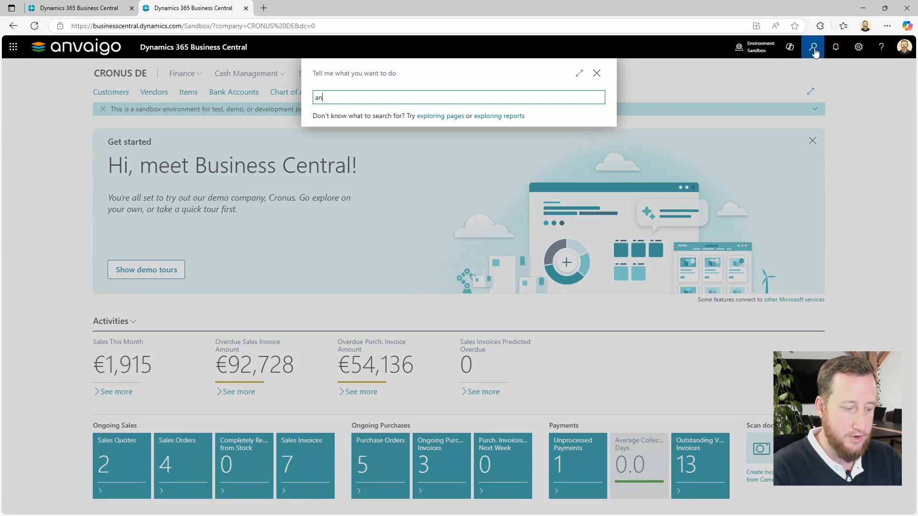
type("vaigo")
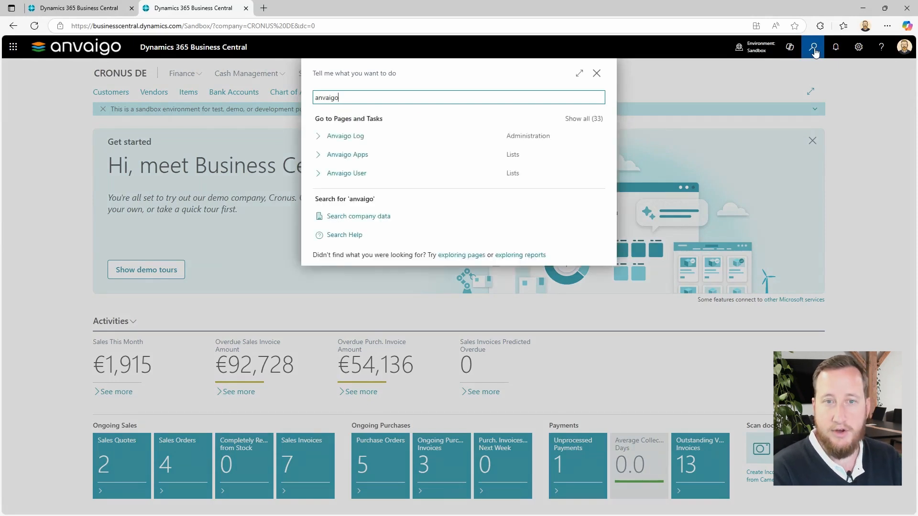
type(" mobile")
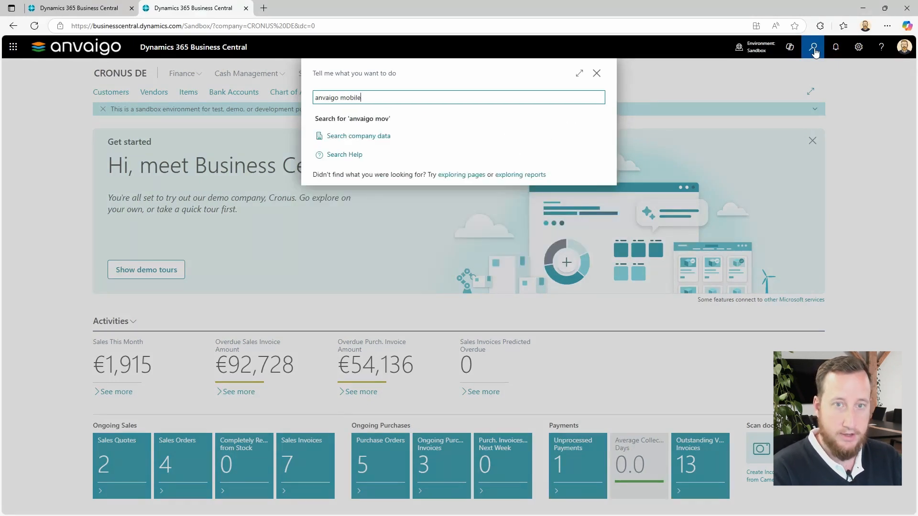
type(" se")
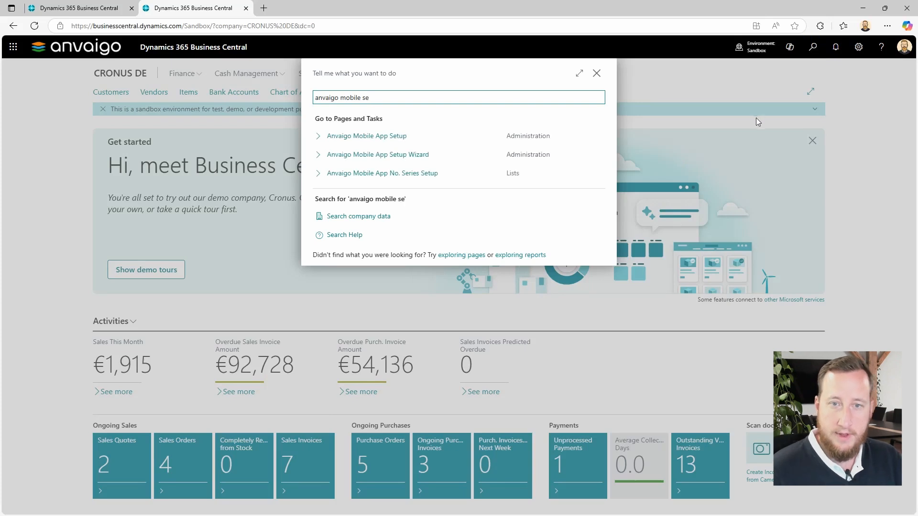
left_click(412, 160)
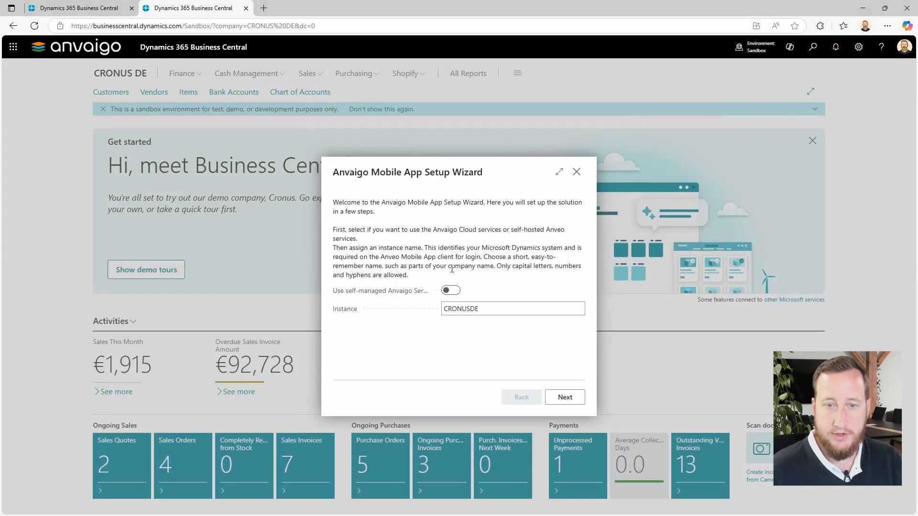
- Set the wizard's instance name to KAITESTING and accept W. Europe Standard Time as the time zone
left_click(500, 315)
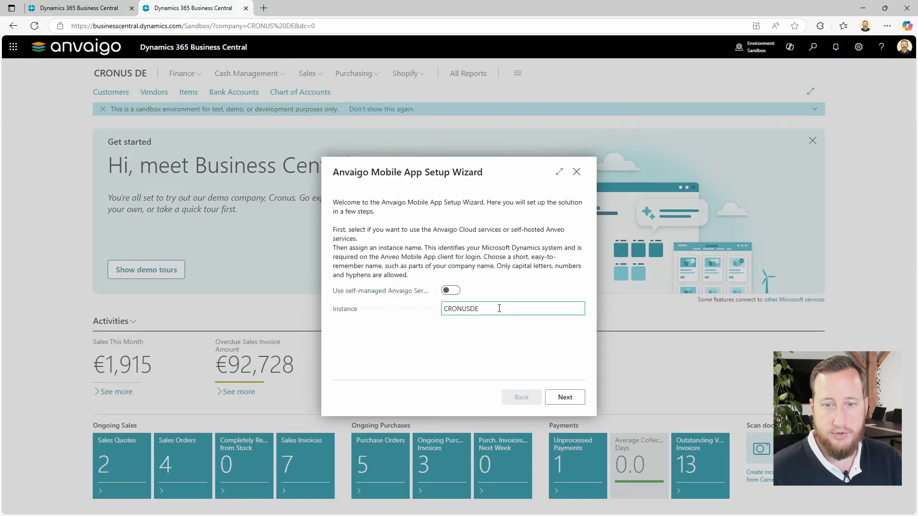
double_click(499, 308)
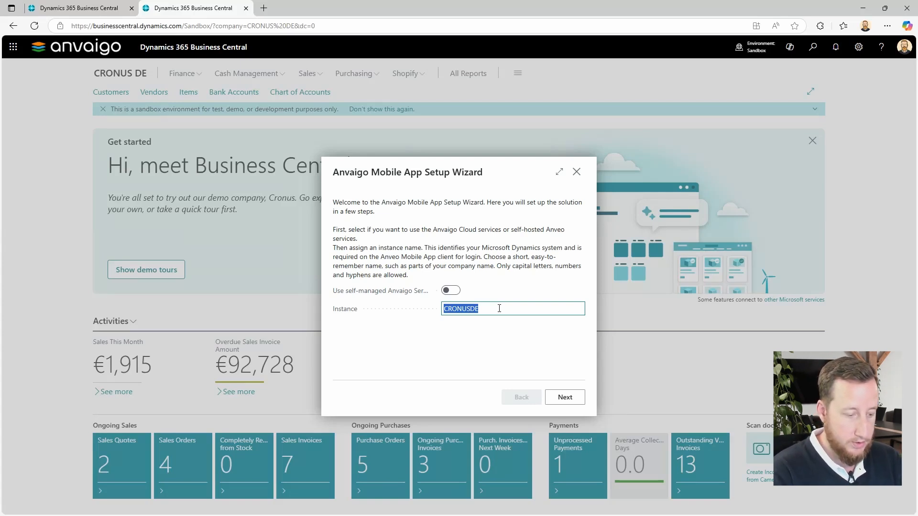
type("K")
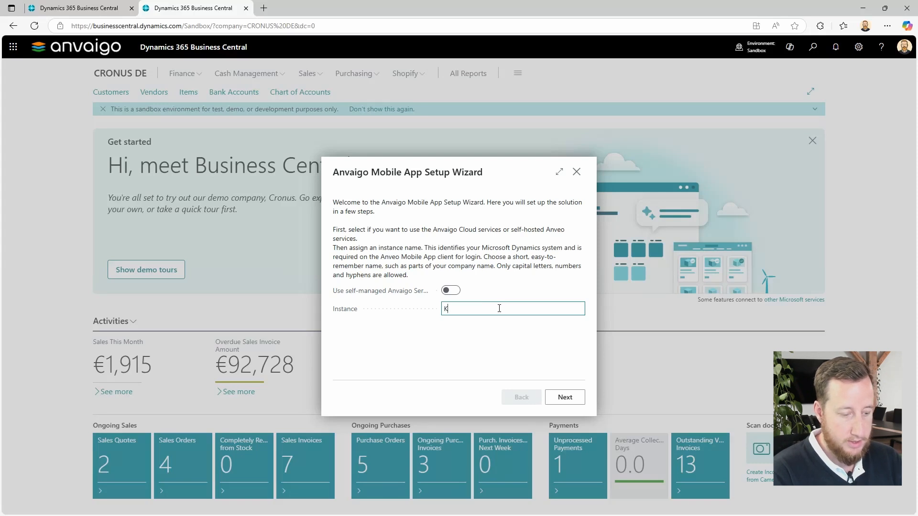
type("AITESTING")
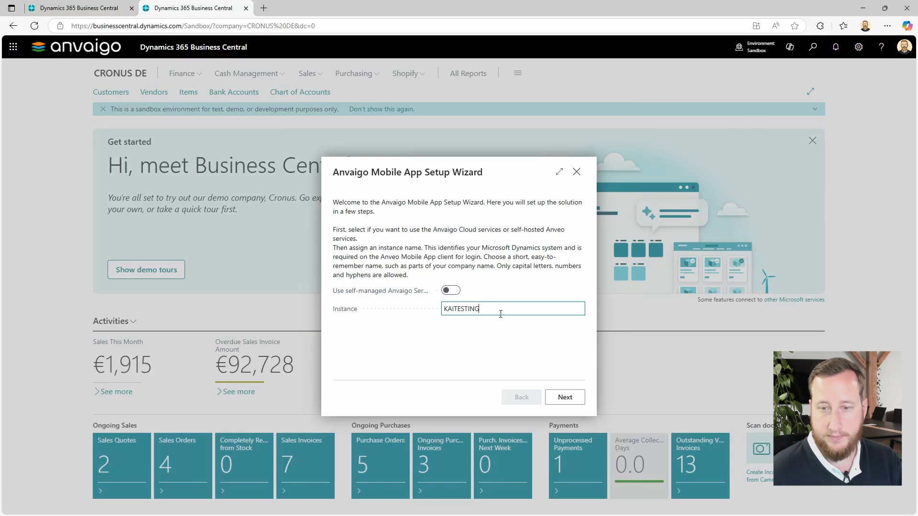
left_click(561, 399)
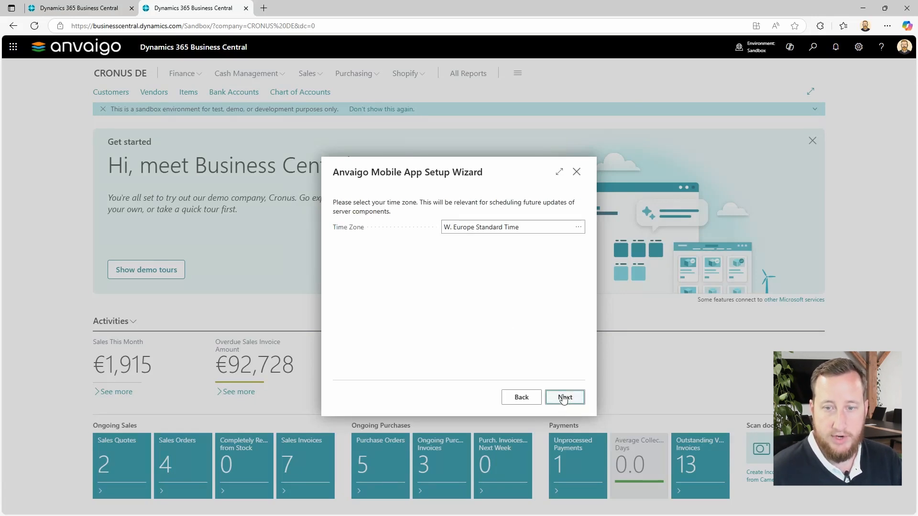
left_click(561, 398)
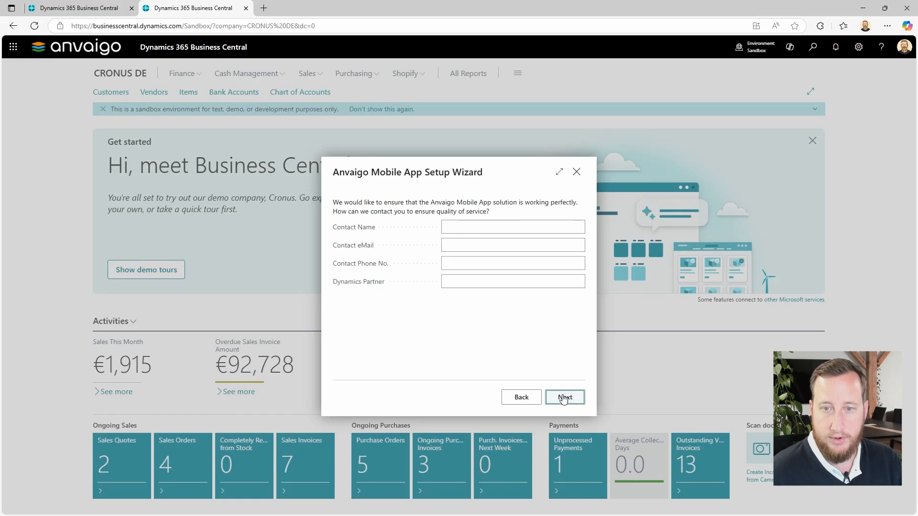
- Fill in the contact's name, e-mail and phone number, enter Anvaigo as the Dynamics partner, and continue the wizard
left_click(457, 224)
type("Ka")
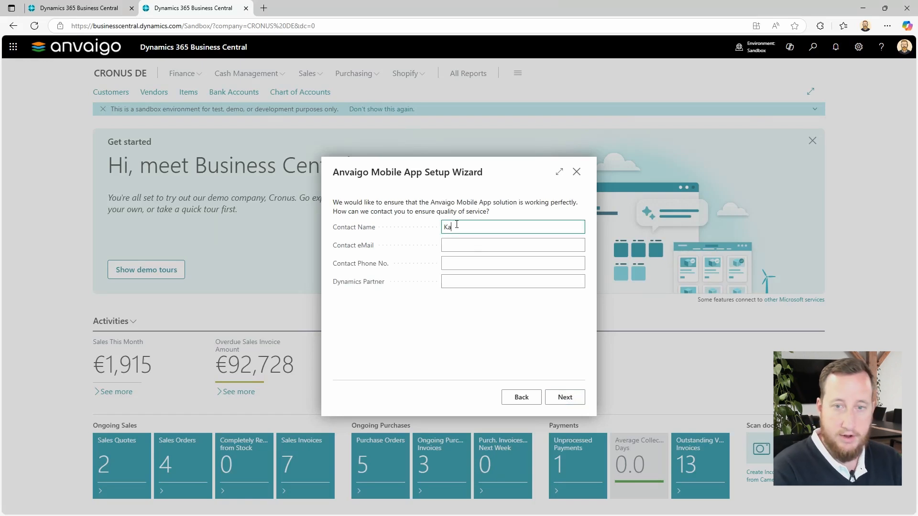
type("i")
key("Tab")
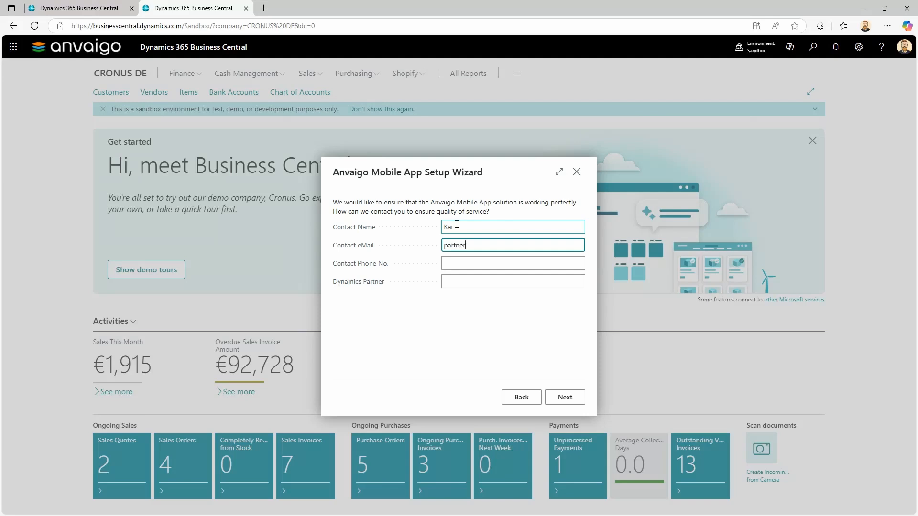
key("Tab")
type("123456")
key("Tab")
type("Anvaigo")
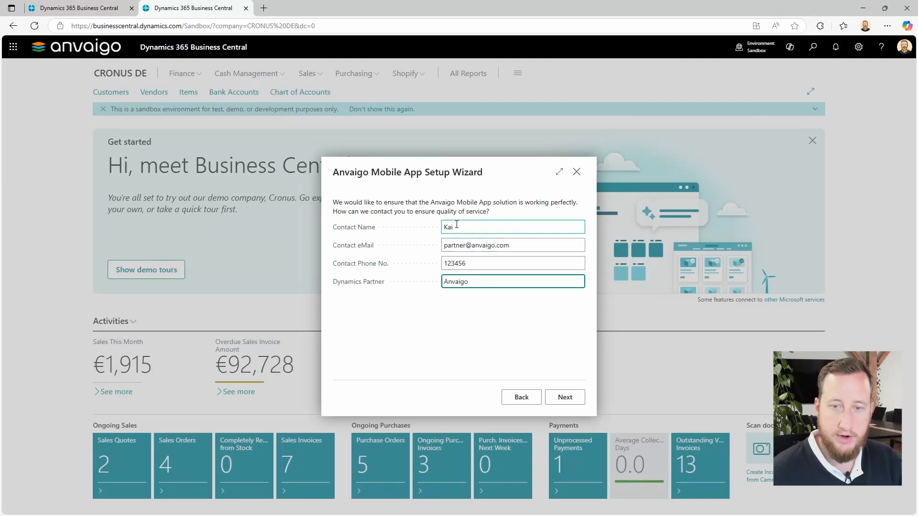
left_click(568, 402)
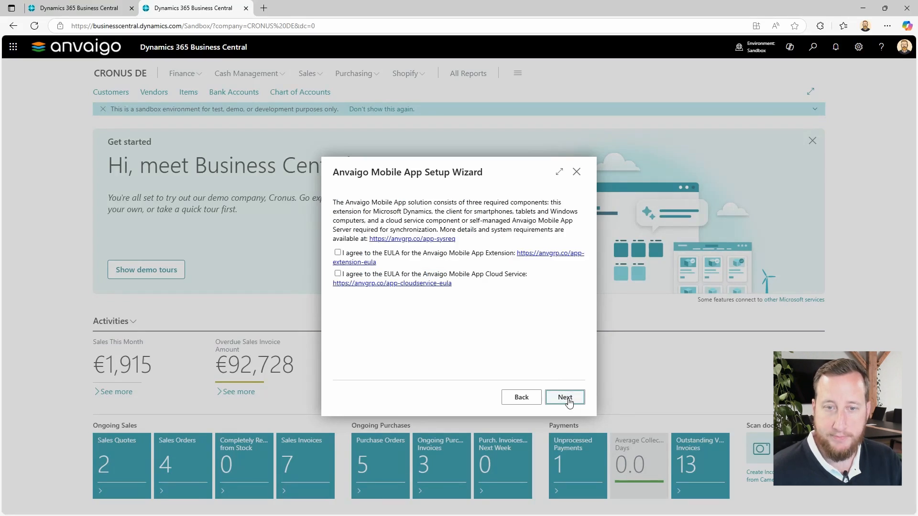
- Agree to the EULAs for the Anvaigo Mobile App Extension and Cloud Service and continue the wizard
left_click(338, 253)
left_click(338, 274)
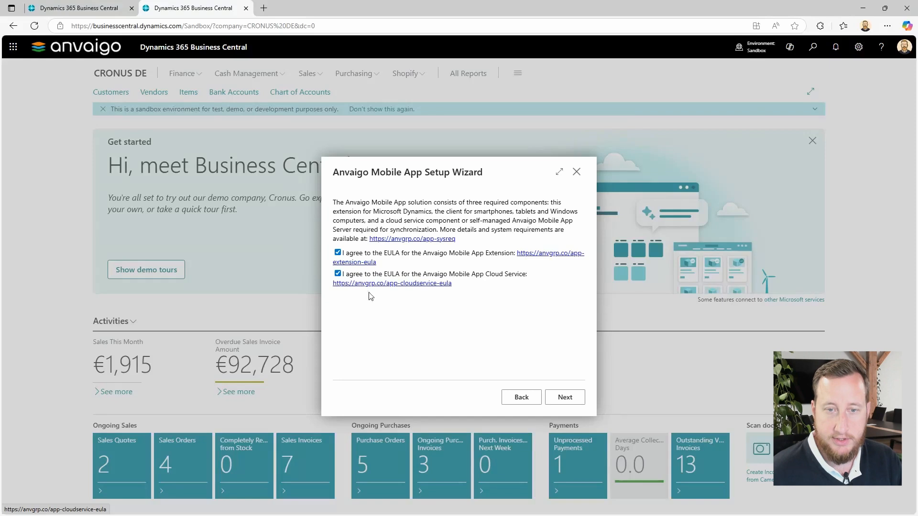
left_click(562, 397)
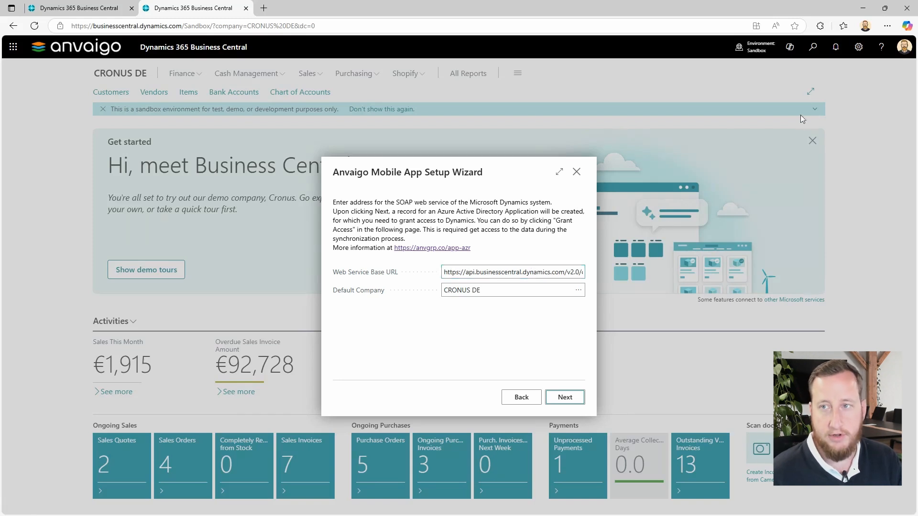
- Search for the Web Services page with "web ser", then dismiss the search
left_click(812, 48)
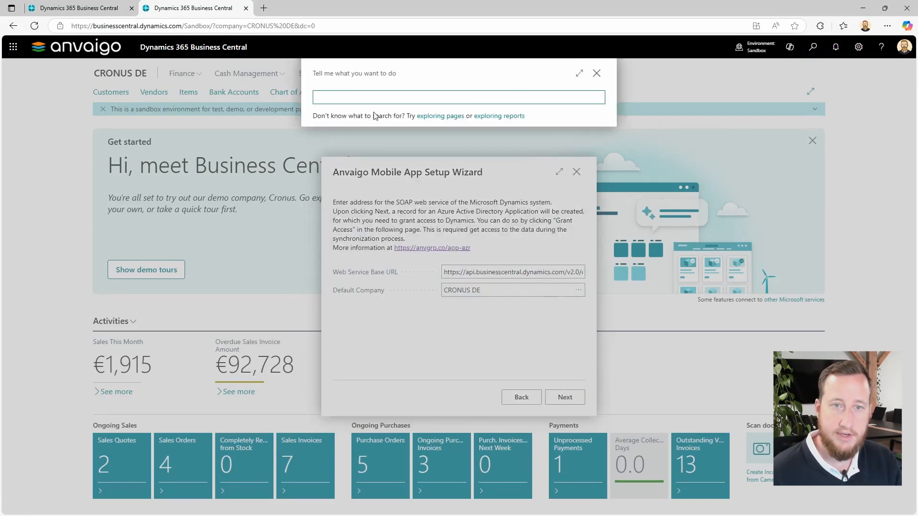
type("web ser")
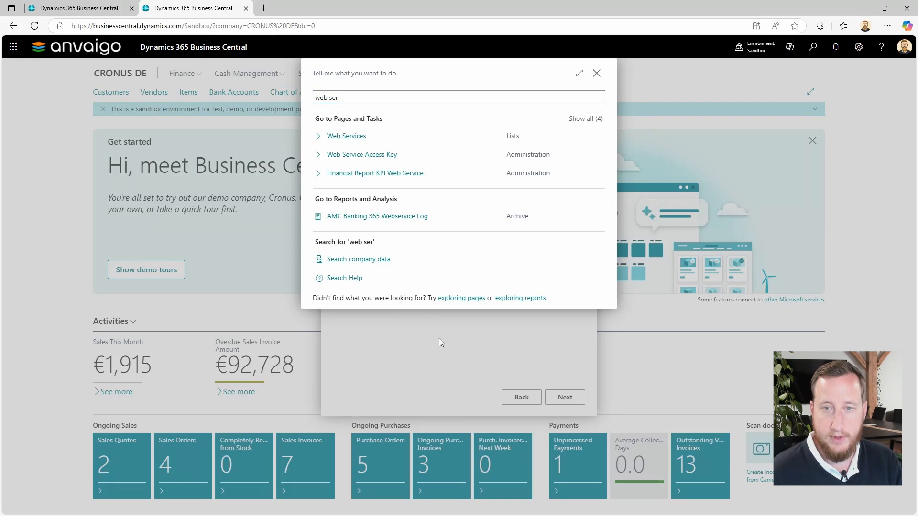
left_click(597, 74)
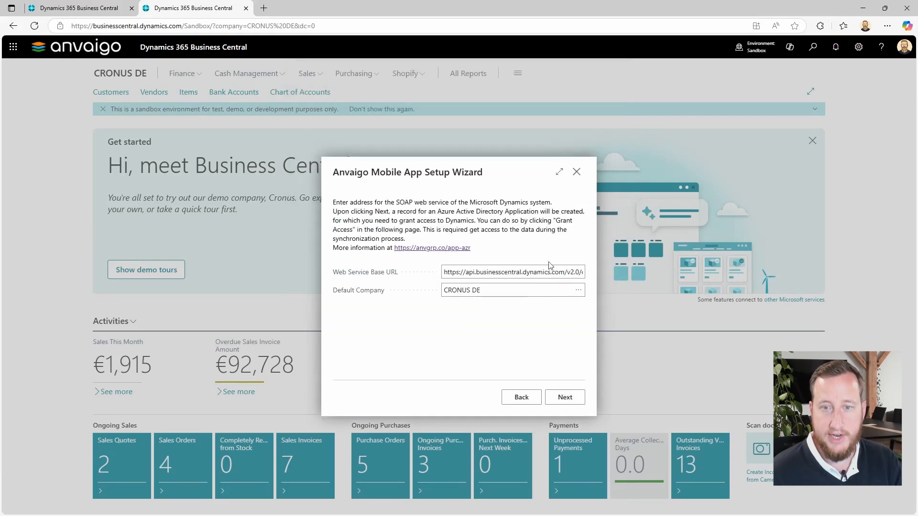
- View the linked documentation on granting the Microsoft Entra application access, then return to the setup wizard
left_click(487, 291)
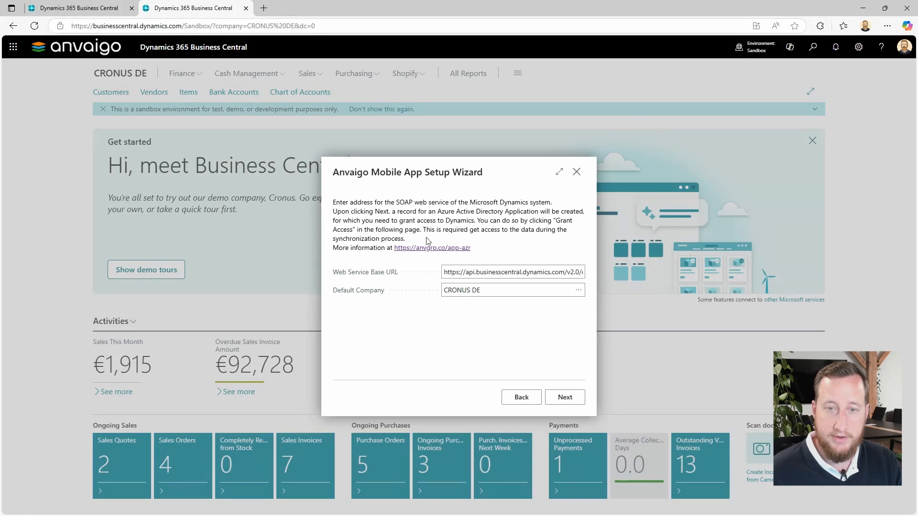
left_click(428, 249)
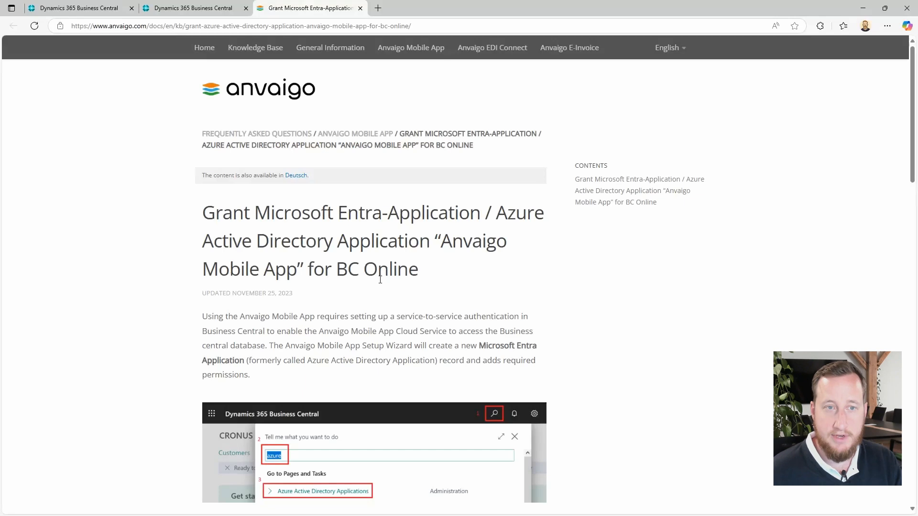
left_click(208, 6)
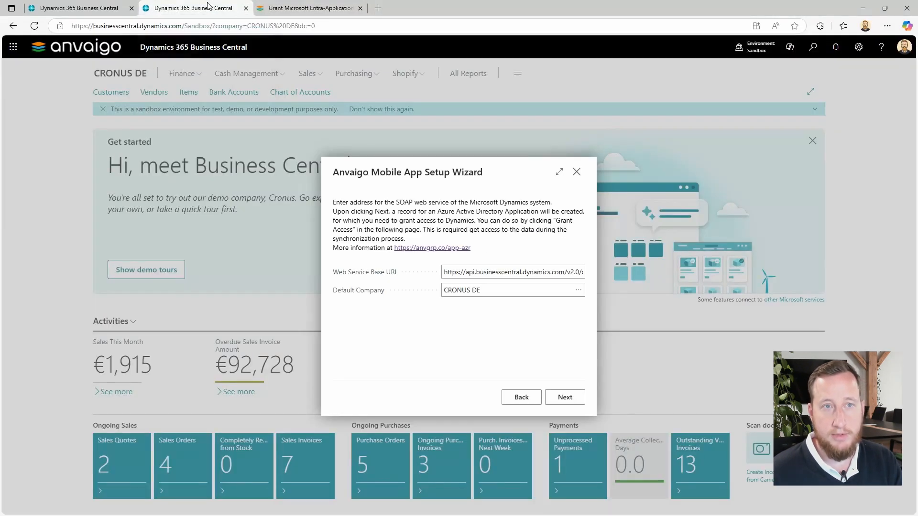
- Close the spare Business Central browser tab and proceed with the prefilled web service base URL and default company CRONUS DE
left_click(132, 8)
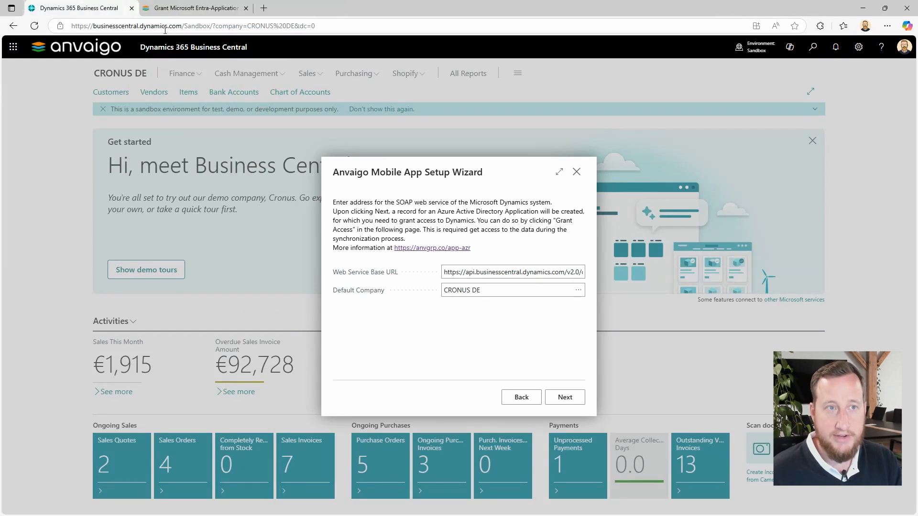
left_click(564, 400)
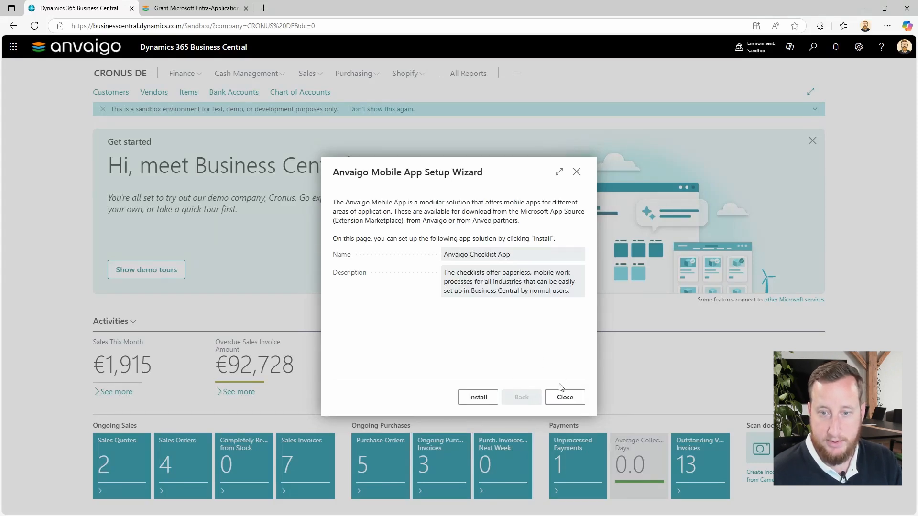
- Start installing the Anvaigo Checklist App and create a checklist number series with code CHKLST and description Checklist App
left_click(478, 398)
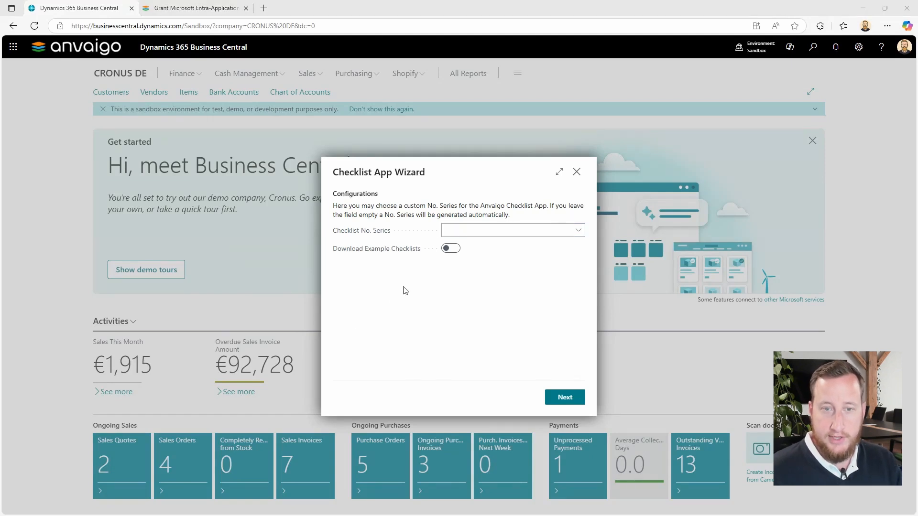
mouse_move(374, 238)
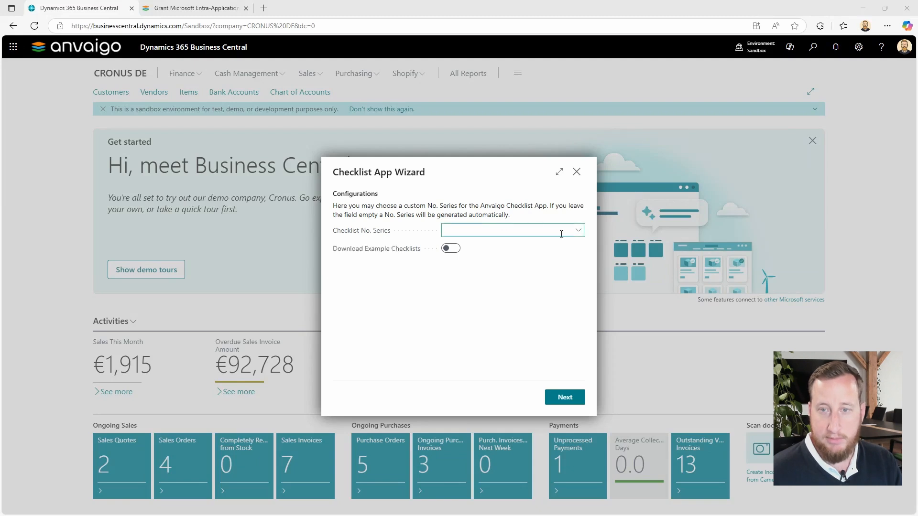
left_click(579, 232)
left_click(579, 233)
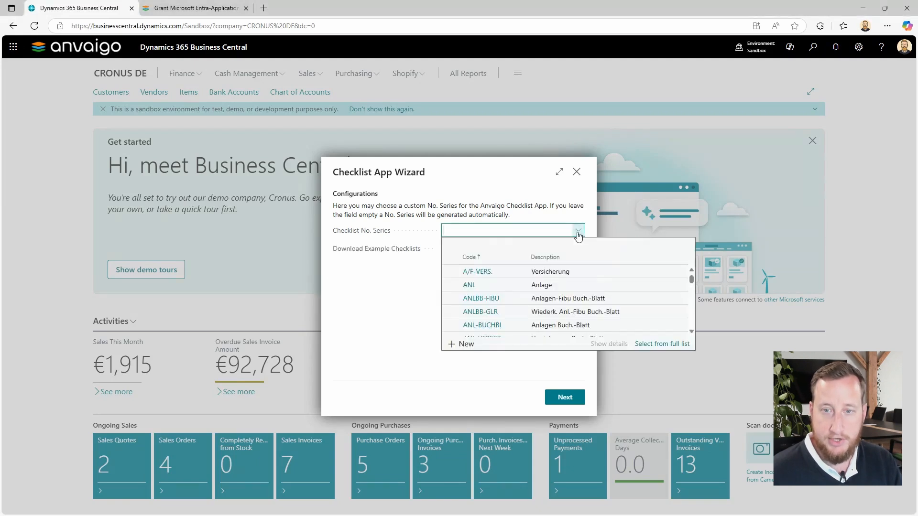
left_click(462, 345)
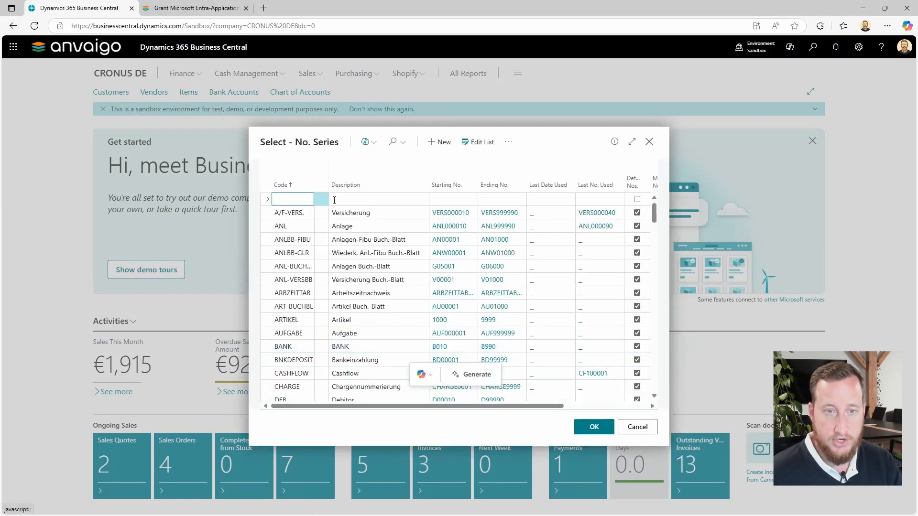
type("CHK")
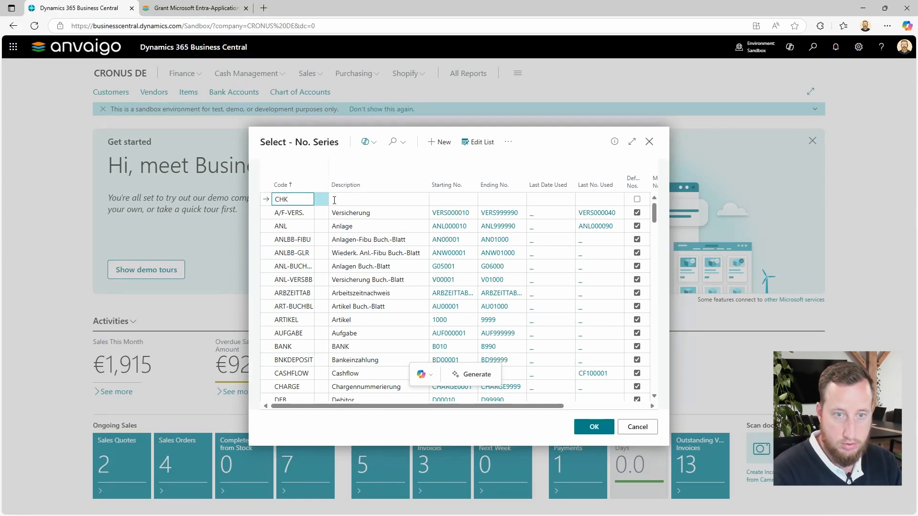
type("LST")
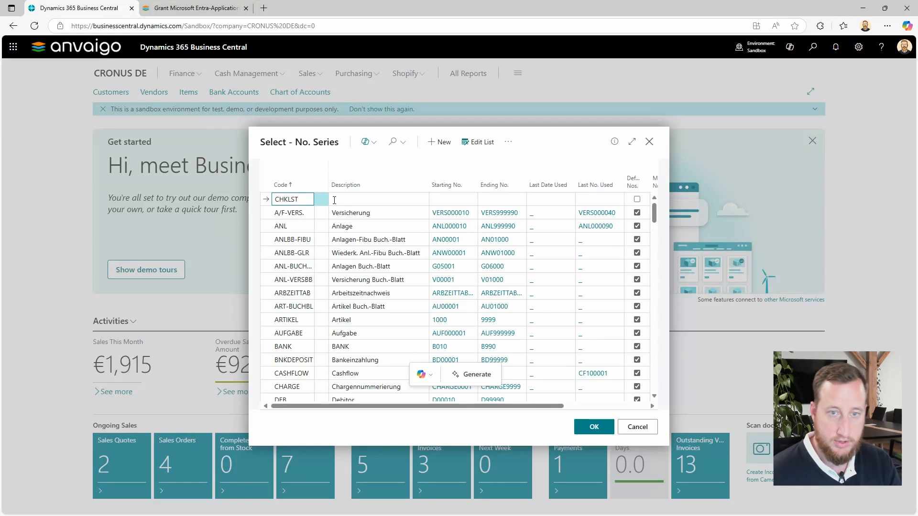
left_click(334, 200)
type("Ch")
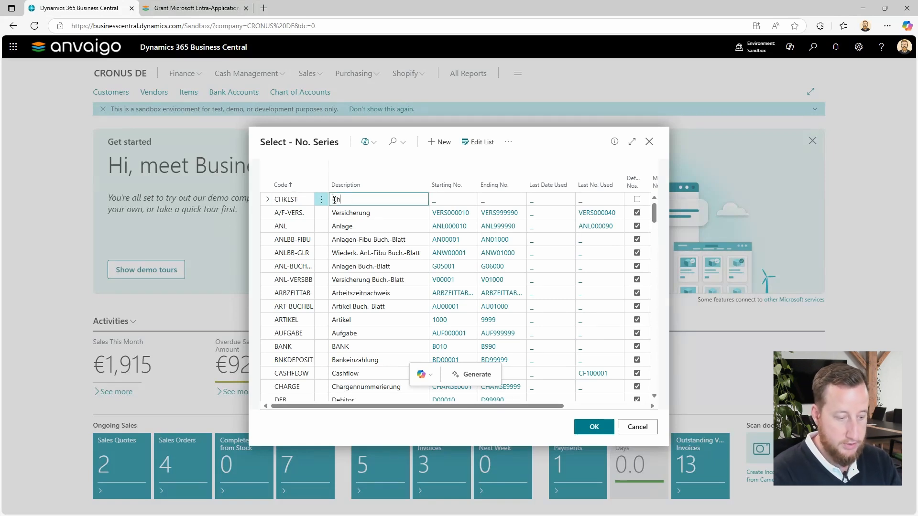
type("ecklist App")
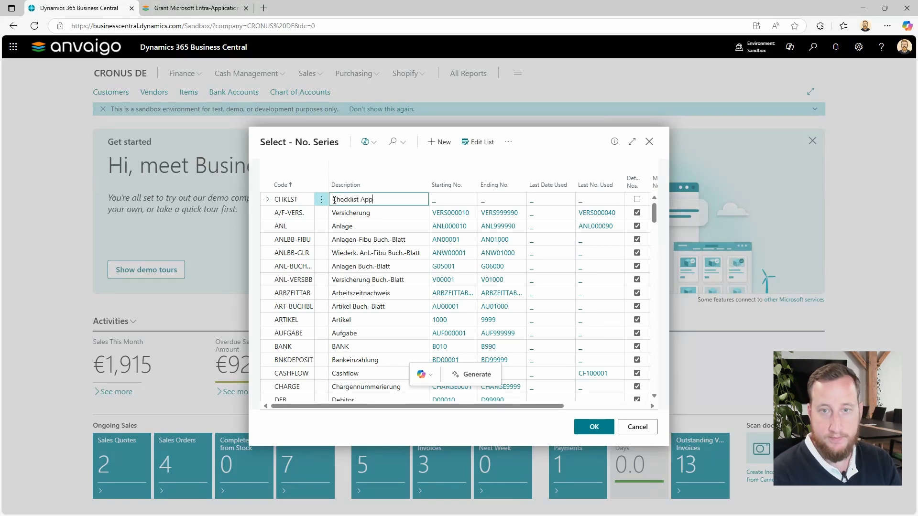
- Add a line to the CHKLST number series with starting number CKL0001 and ending number CKL9999
left_click(449, 199)
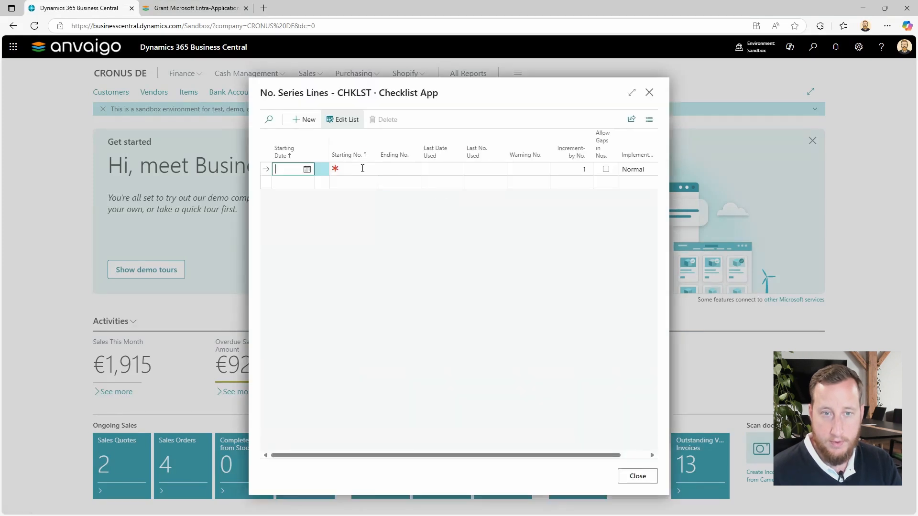
left_click(361, 170)
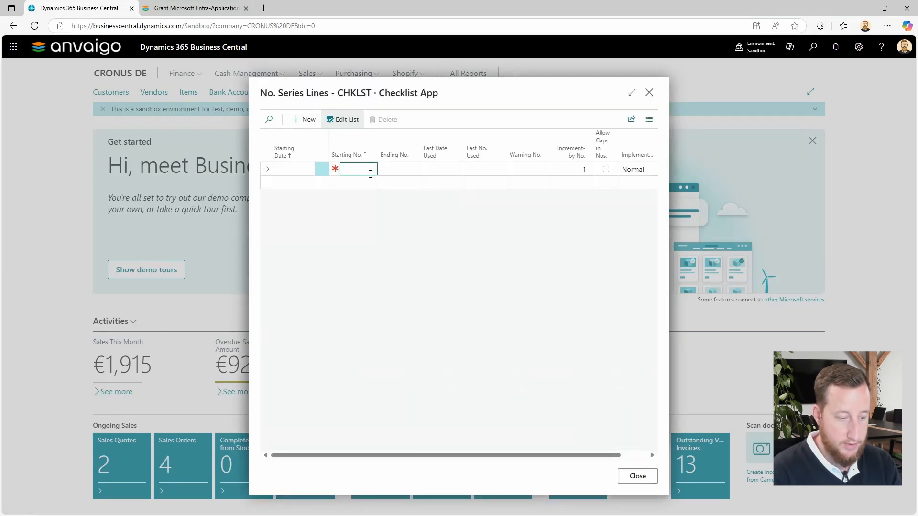
type("CKL")
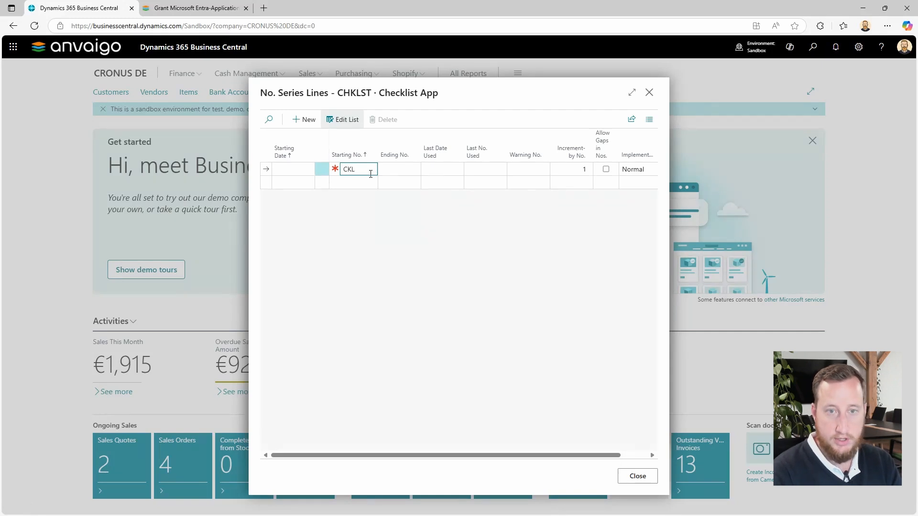
type("0001")
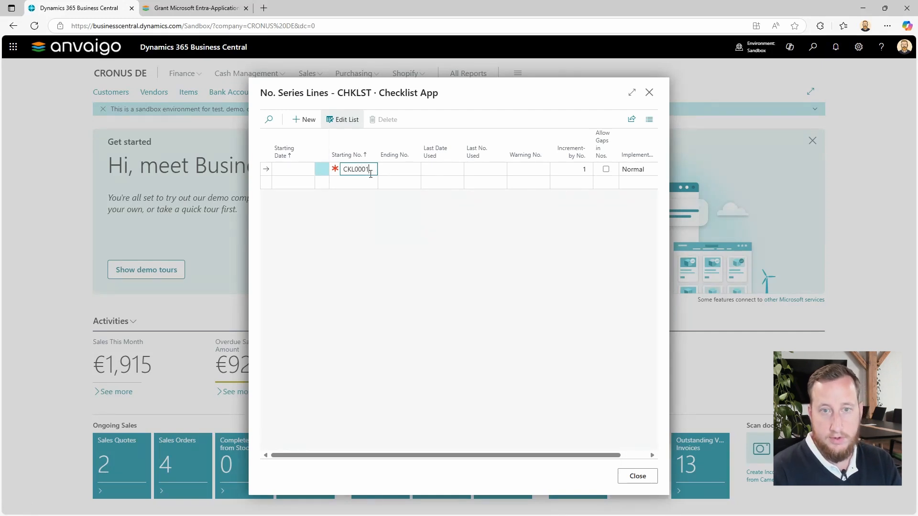
left_click(409, 171)
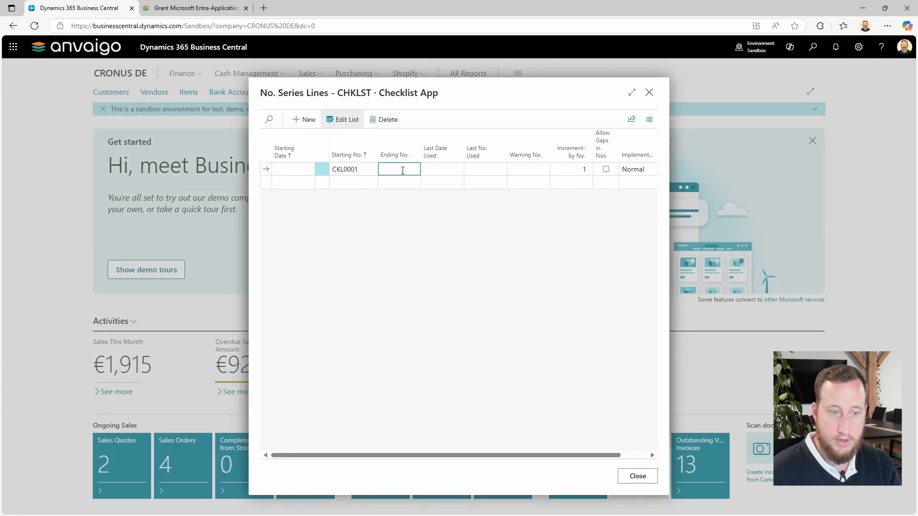
type("CKL")
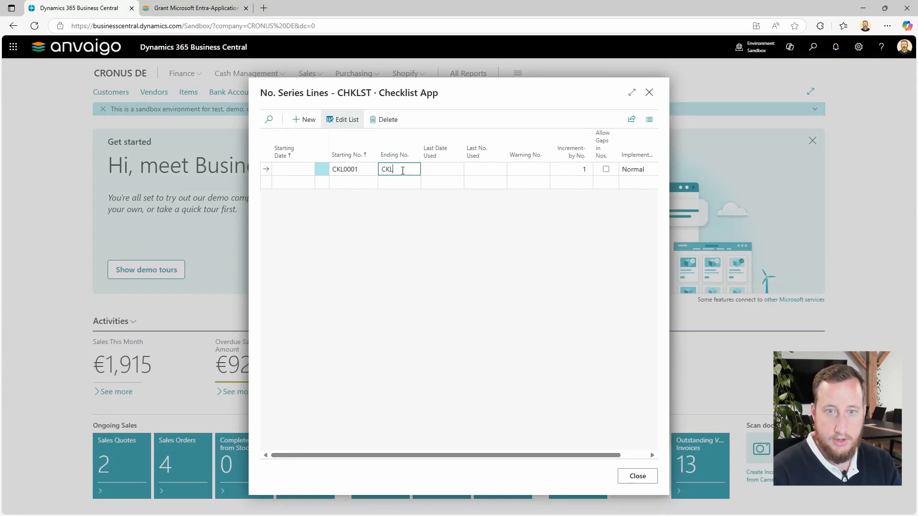
type("999")
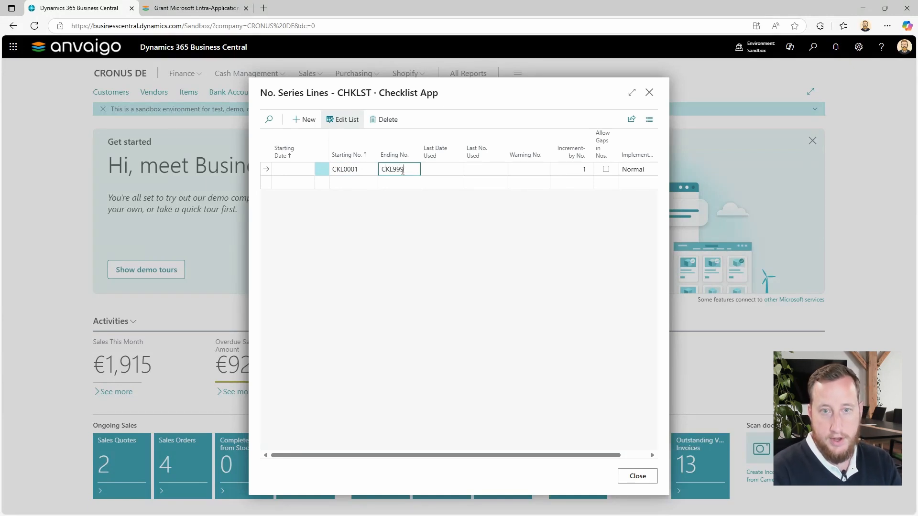
type("9")
left_click(637, 476)
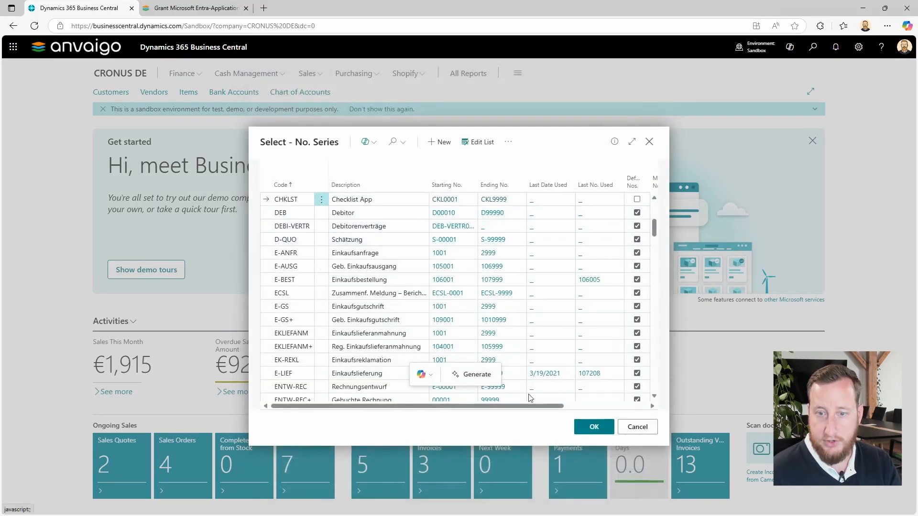
- Enable default numbers for the CHKLST series and choose it as the Checklist No. Series
left_click_drag(536, 406, 561, 406)
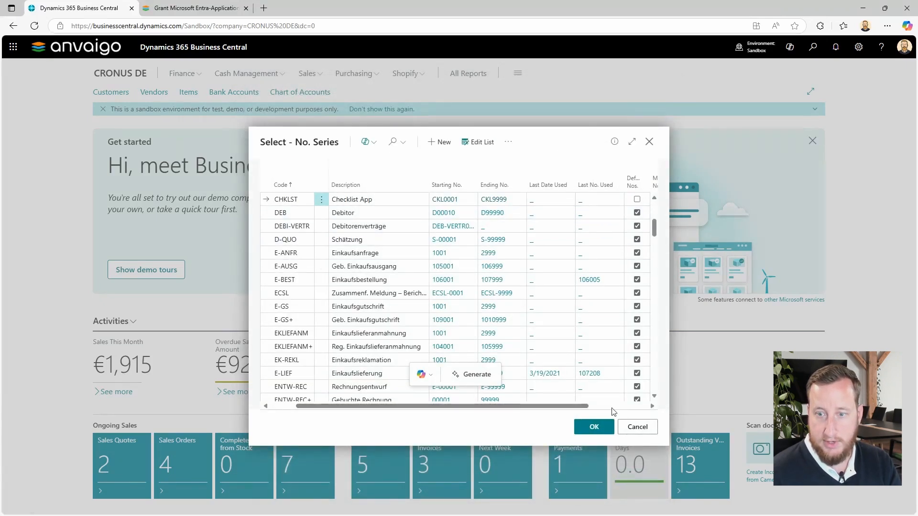
left_click(630, 144)
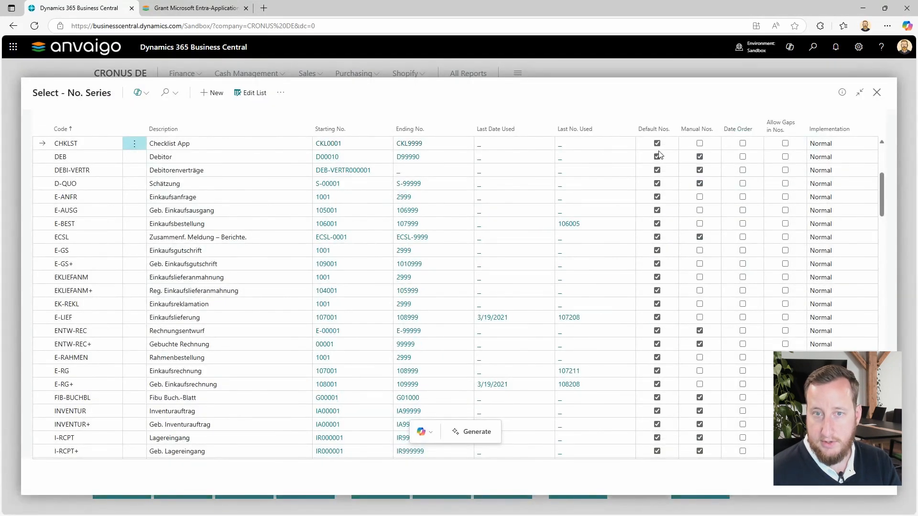
left_click(817, 478)
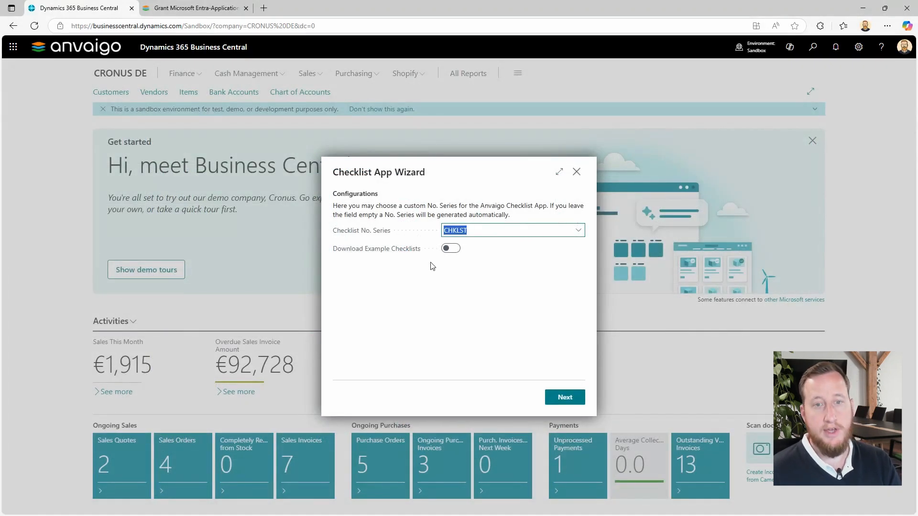
- Turn on the download of example checklists and continue the wizard with the prefilled Dynamics user
left_click(454, 253)
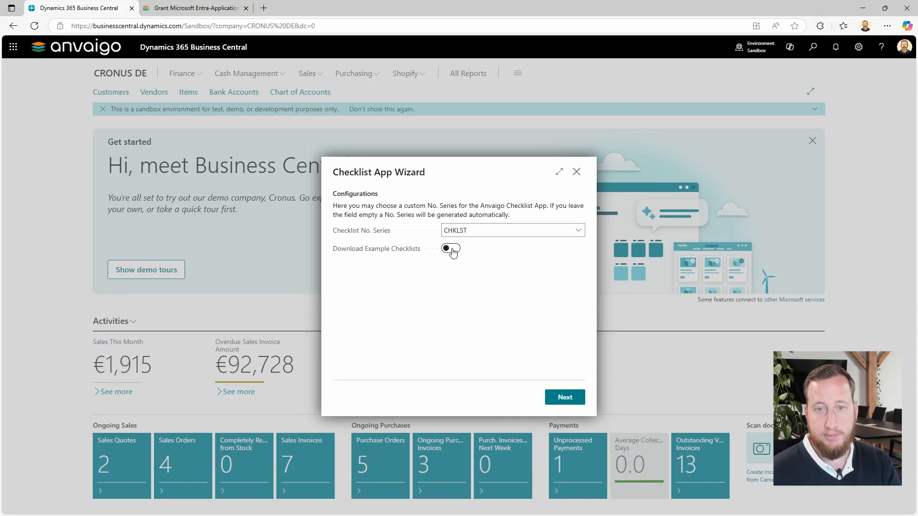
left_click(451, 249)
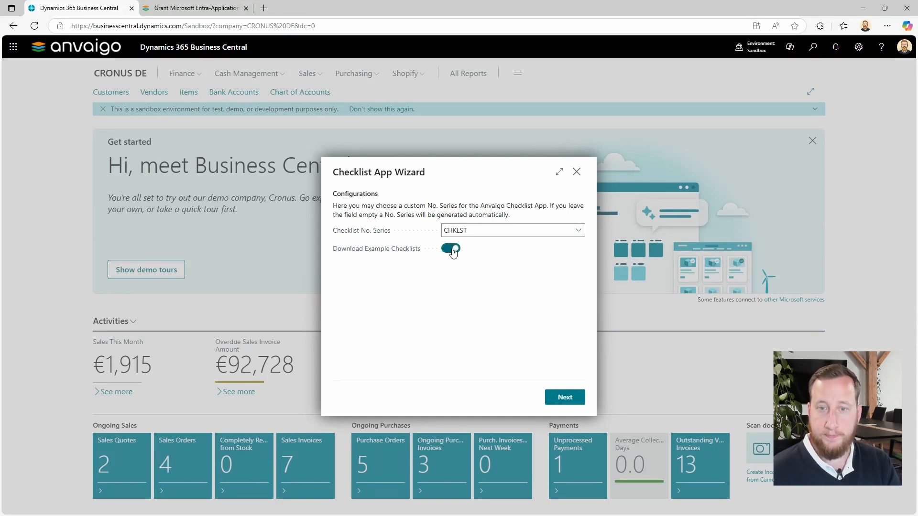
left_click(565, 400)
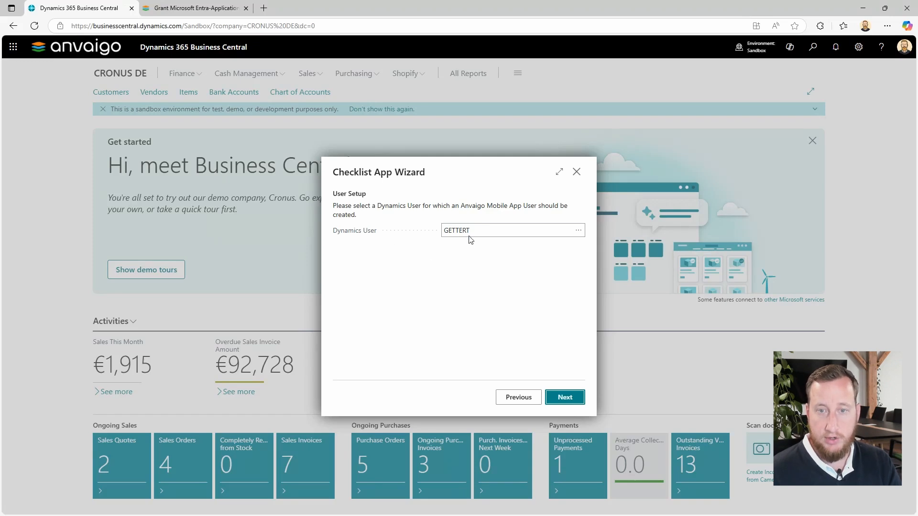
left_click(569, 399)
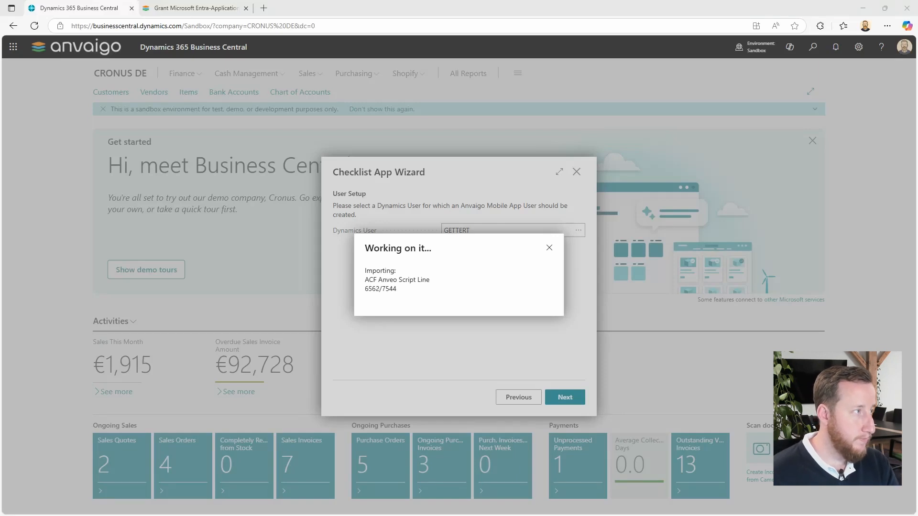
- Switch to the Microsoft Store, search for "anvaigo", and launch the Anvaigo Mobile App from its store page
left_click_drag(0, 50, 633, 53)
type("anvaigo")
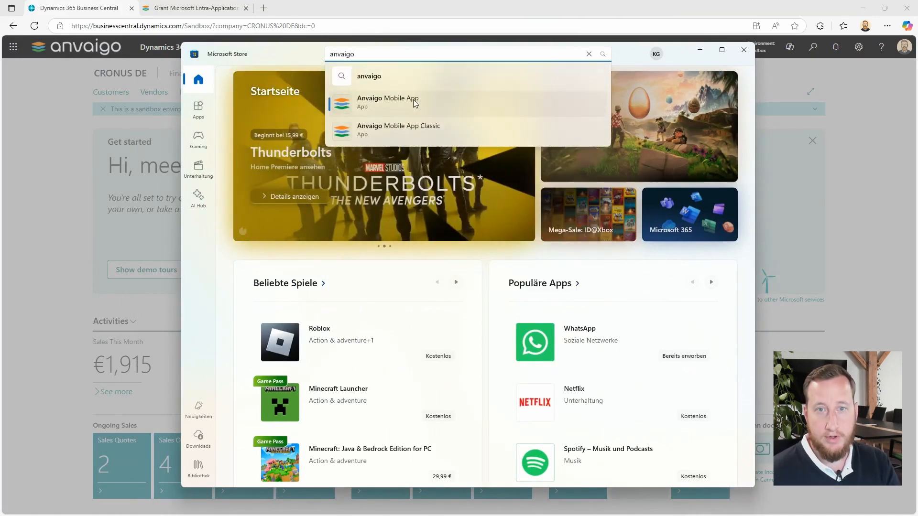
left_click(409, 99)
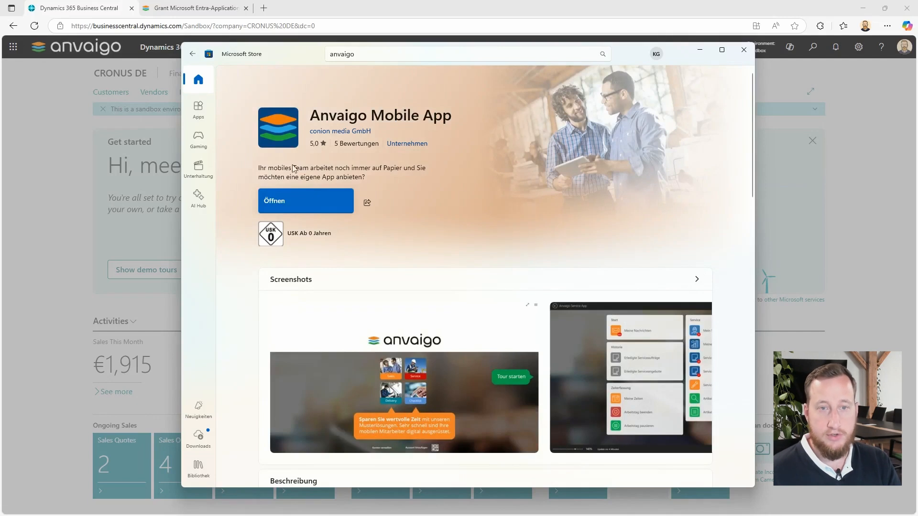
left_click(300, 197)
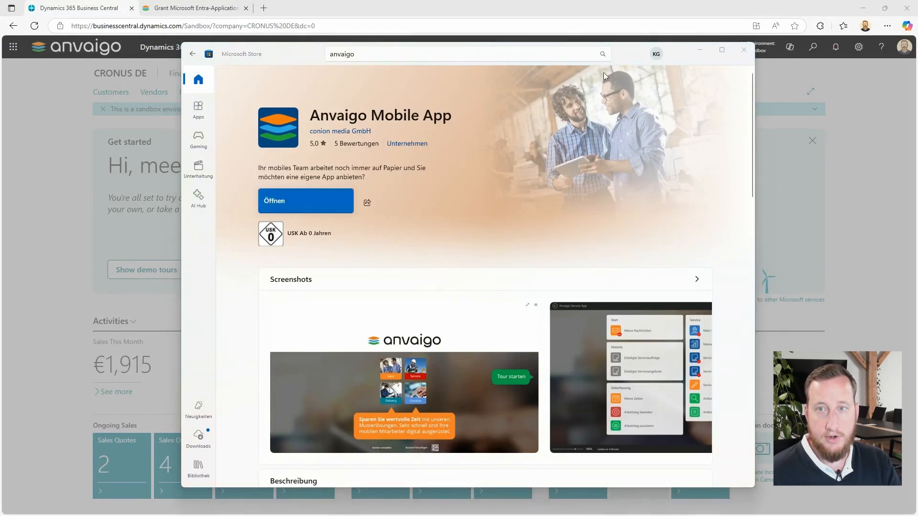
left_click(703, 51)
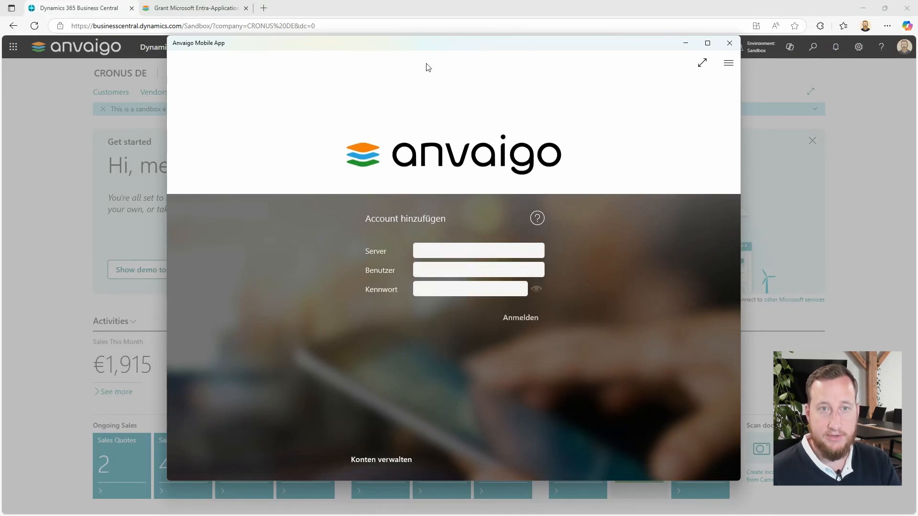
left_click_drag(422, 48, 418, 48)
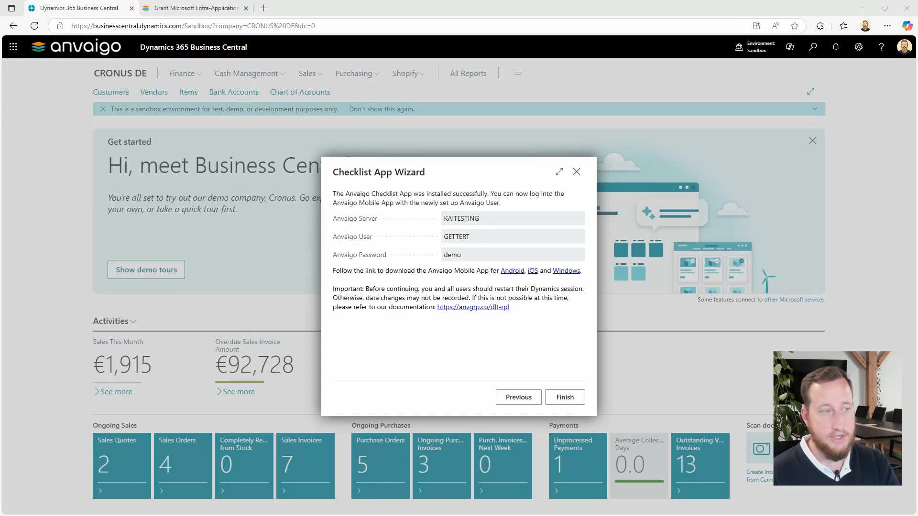
- Sign in to the Anvaigo Mobile App with the server name, user name and password given in the Checklist App Wizard
left_click_drag(0, 37, 265, 44)
left_click(141, 250)
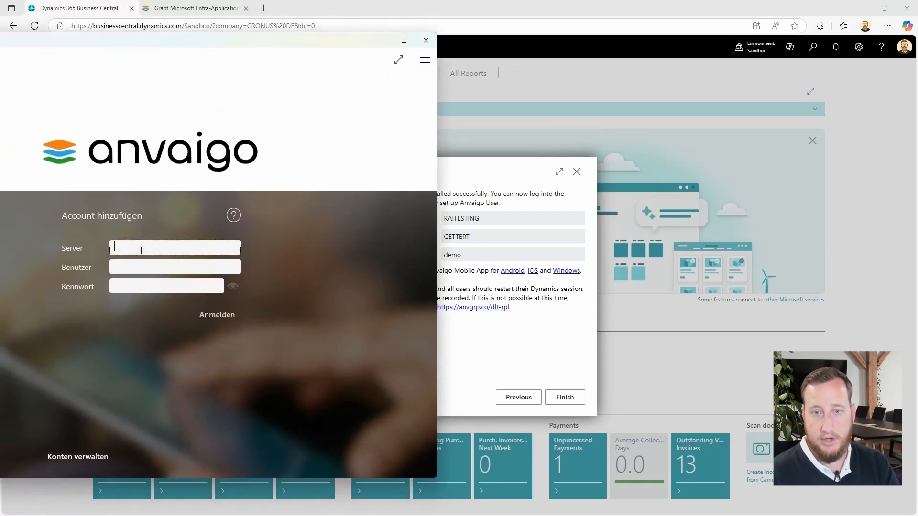
type("KAI")
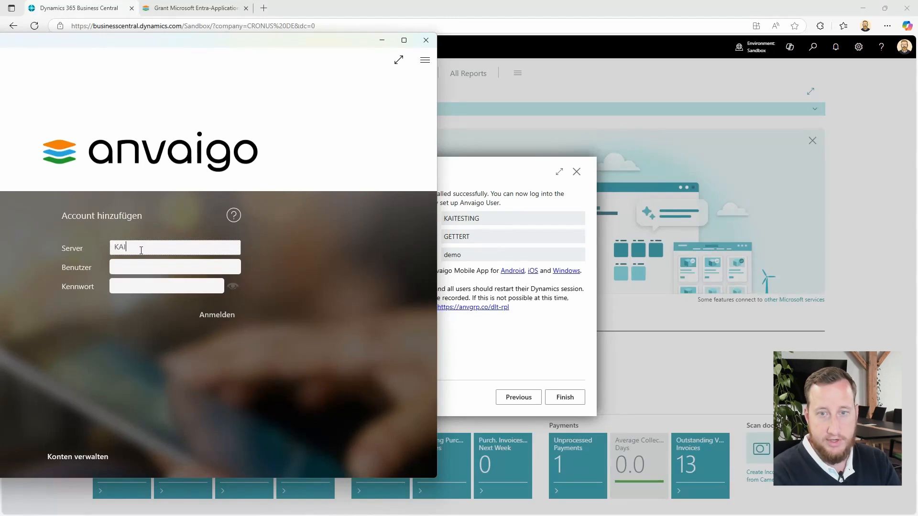
type("TESTING")
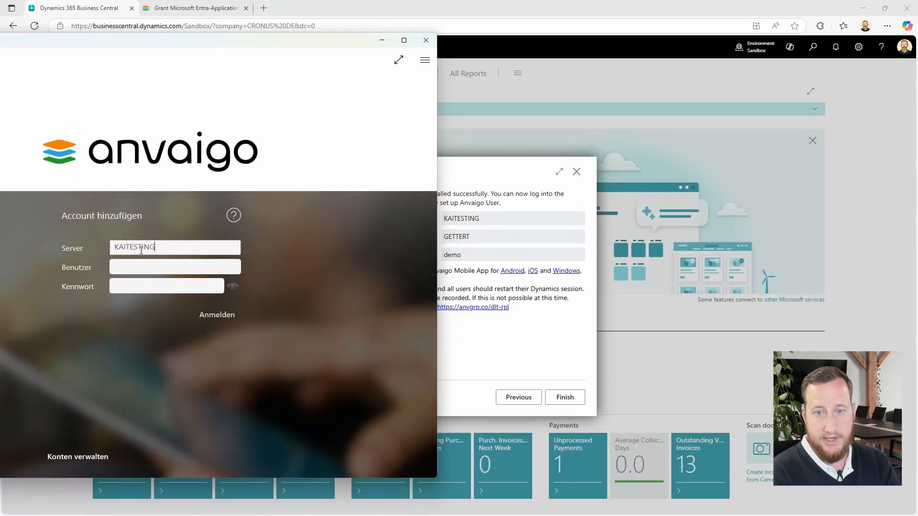
key("Tab")
type("Gette")
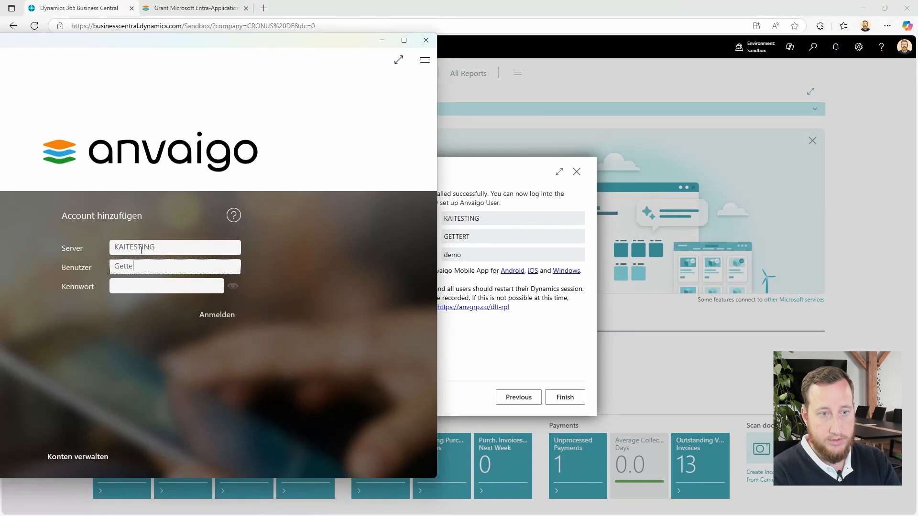
type("rt")
key("Tab")
type("de")
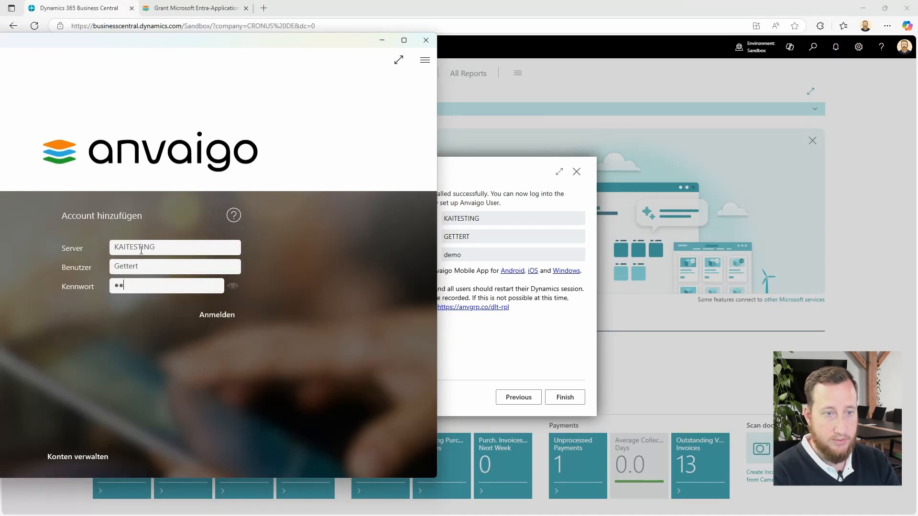
type("mo")
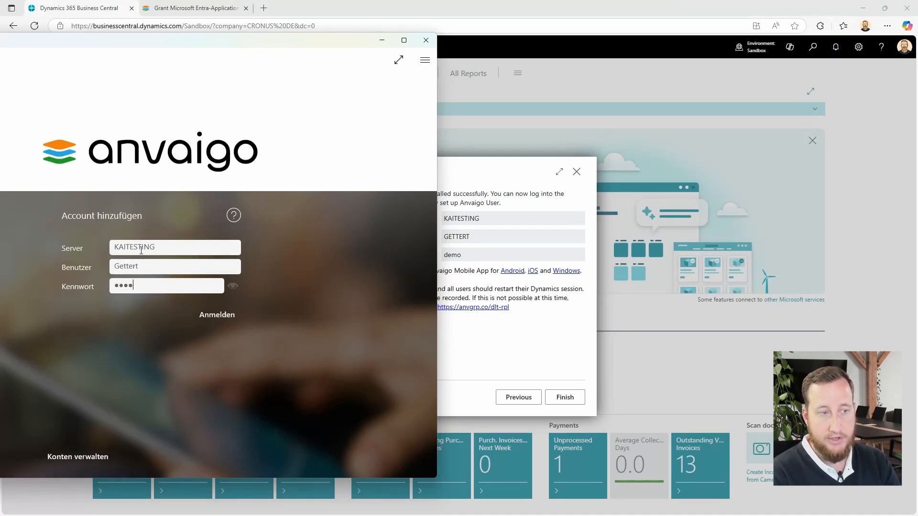
left_click(217, 313)
left_click_drag(170, 43, 434, 51)
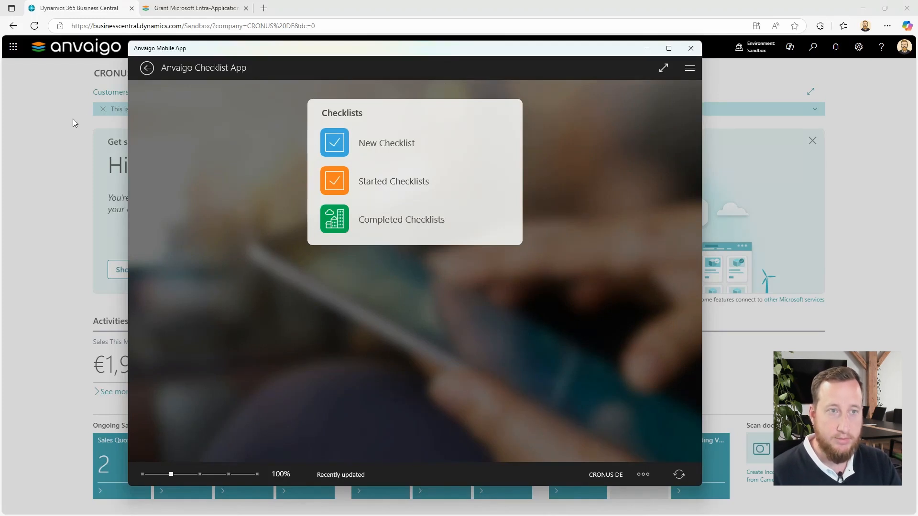
- Open the selection of checklists available for starting a new checklist in the Anvaigo Checklist App
left_click(401, 141)
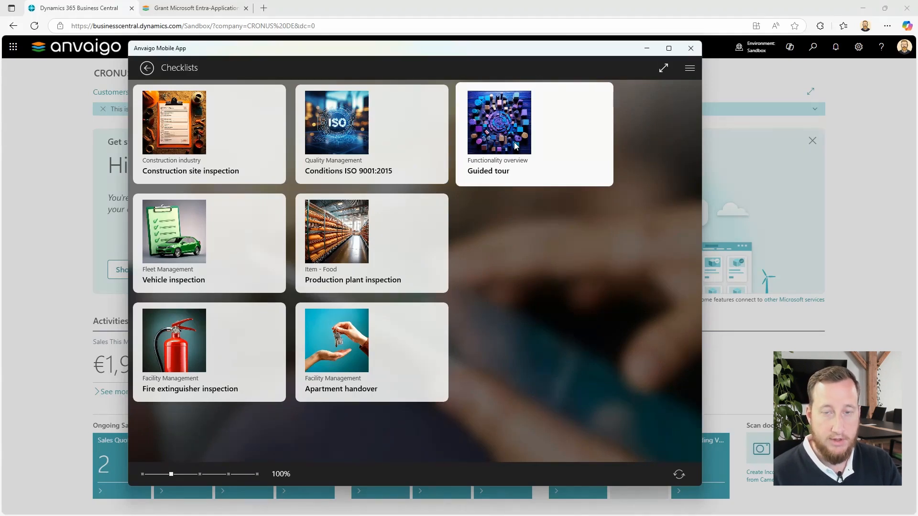
- Switch back to Business Central and close both the Checklist App Wizard and the Anvaigo Mobile App Setup Wizard
left_click(56, 126)
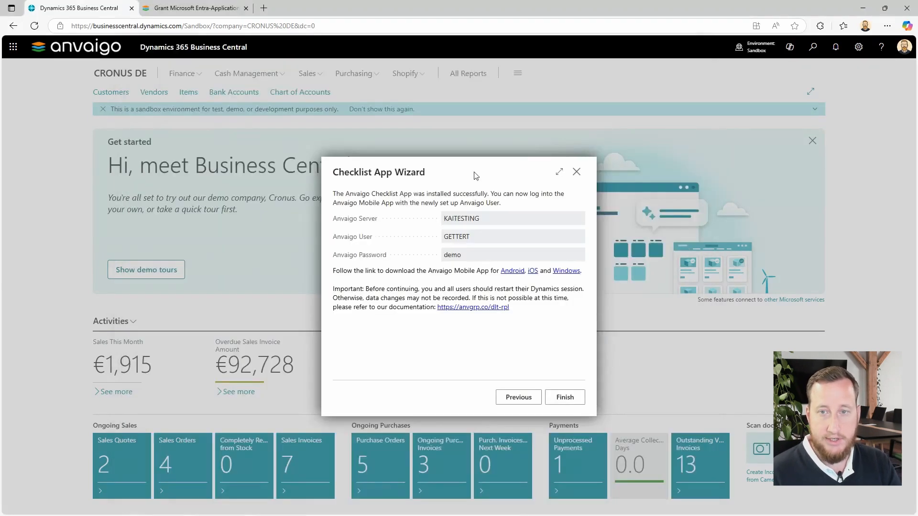
left_click(576, 172)
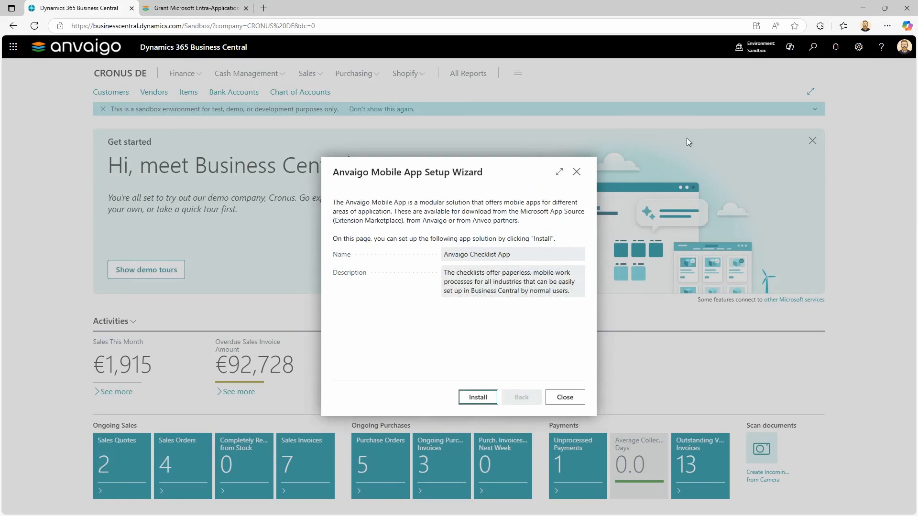
left_click(577, 172)
- Search Business Central for "anvaigo set" and open the Anvaigo Mobile App Setup page
left_click(812, 50)
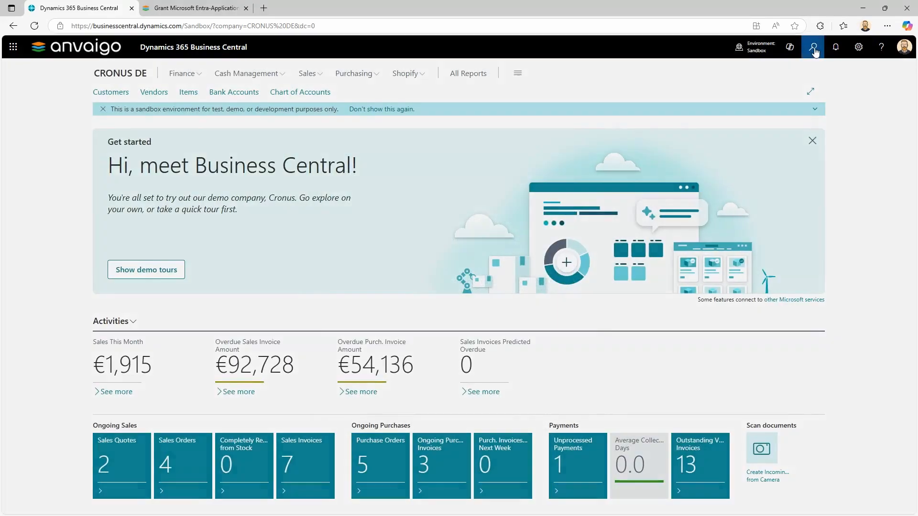
type("anva")
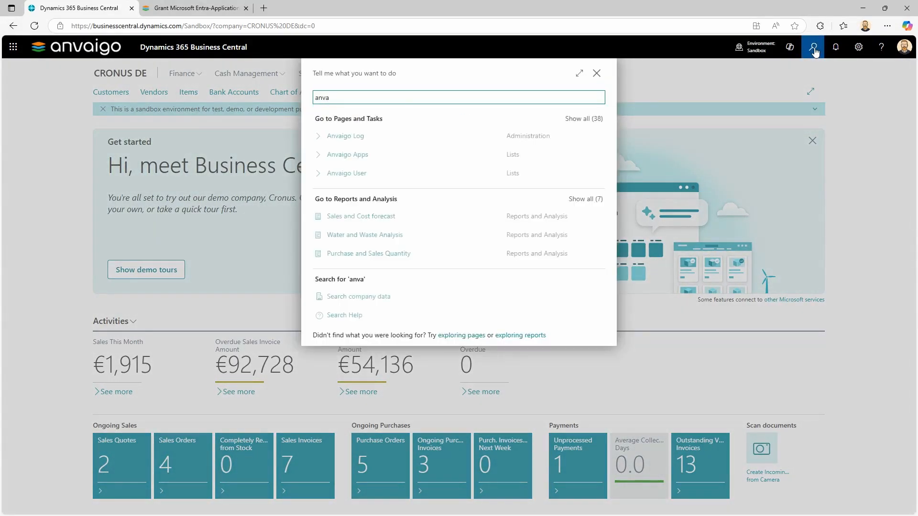
type("igo set")
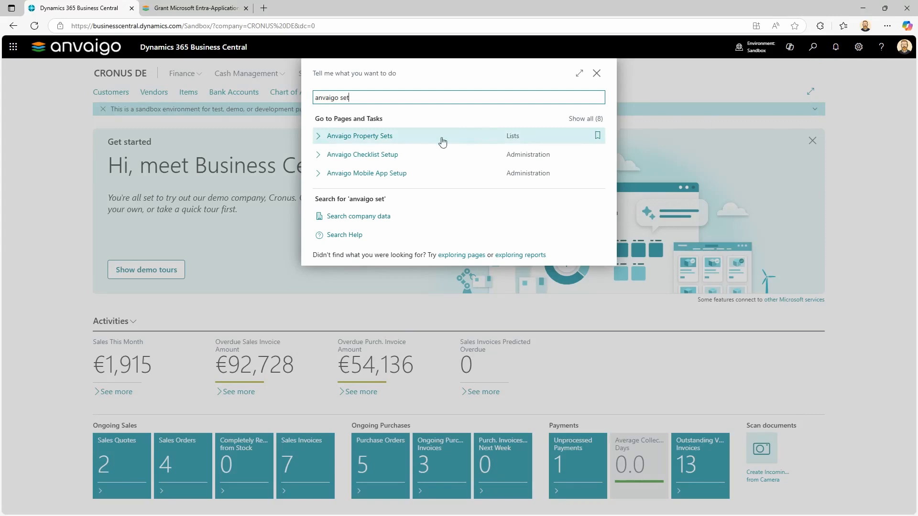
left_click(380, 174)
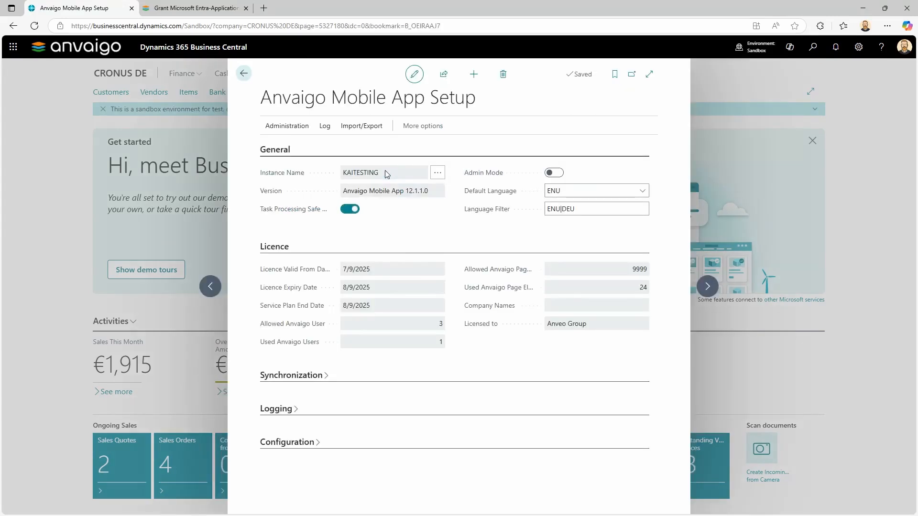